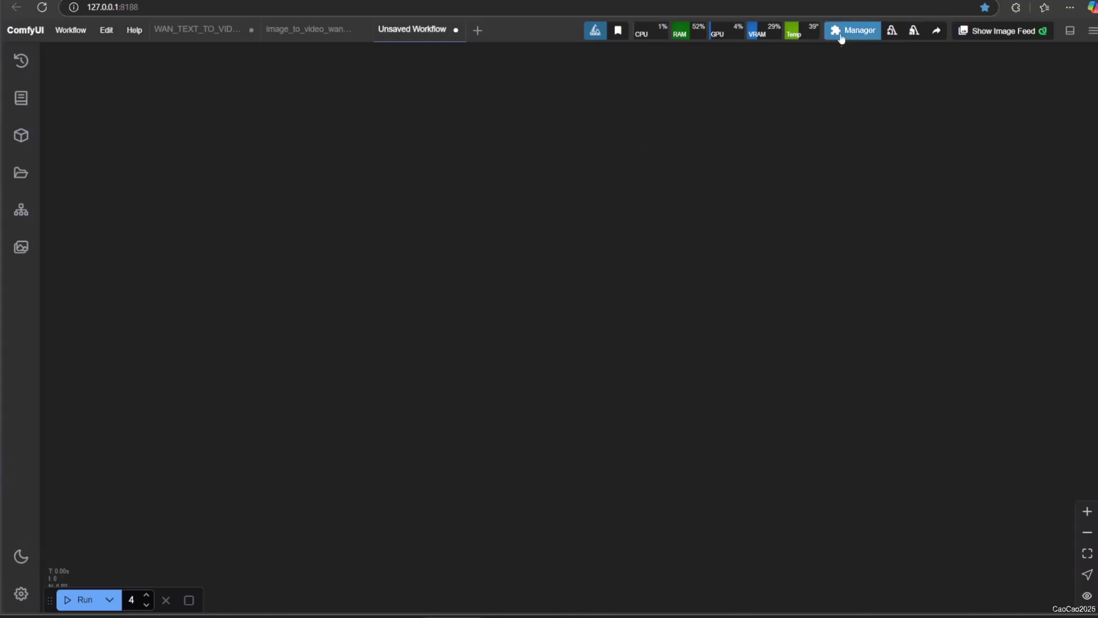
# Find the Simple Math custom node pack with the search "SIMPLE MAT", install it, and reboot the server.
pyautogui.click(840, 30)
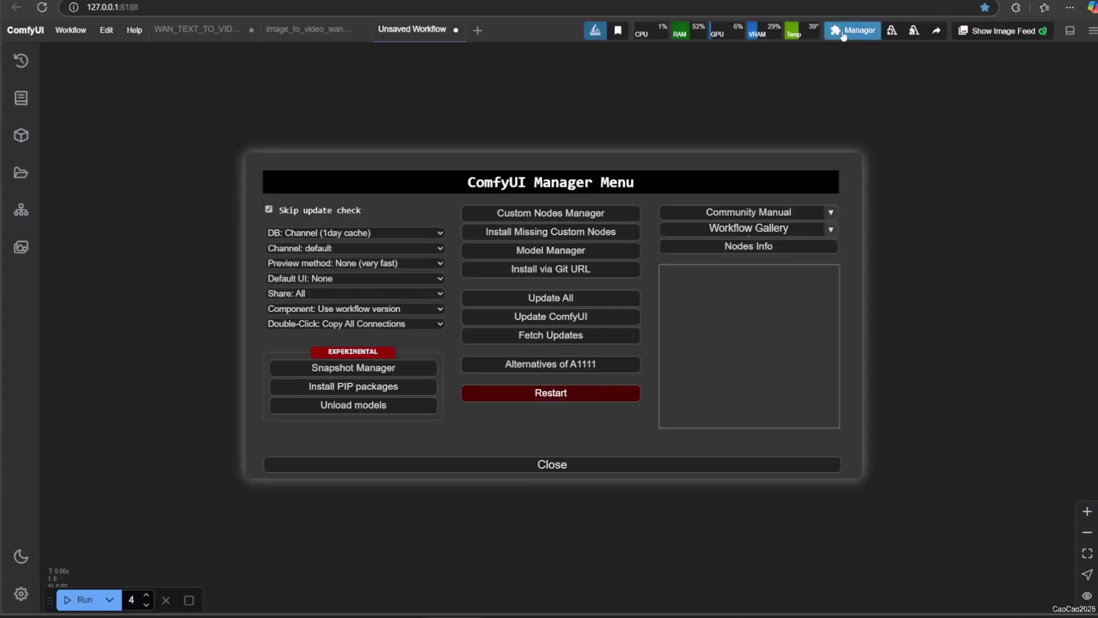
pyautogui.click(569, 215)
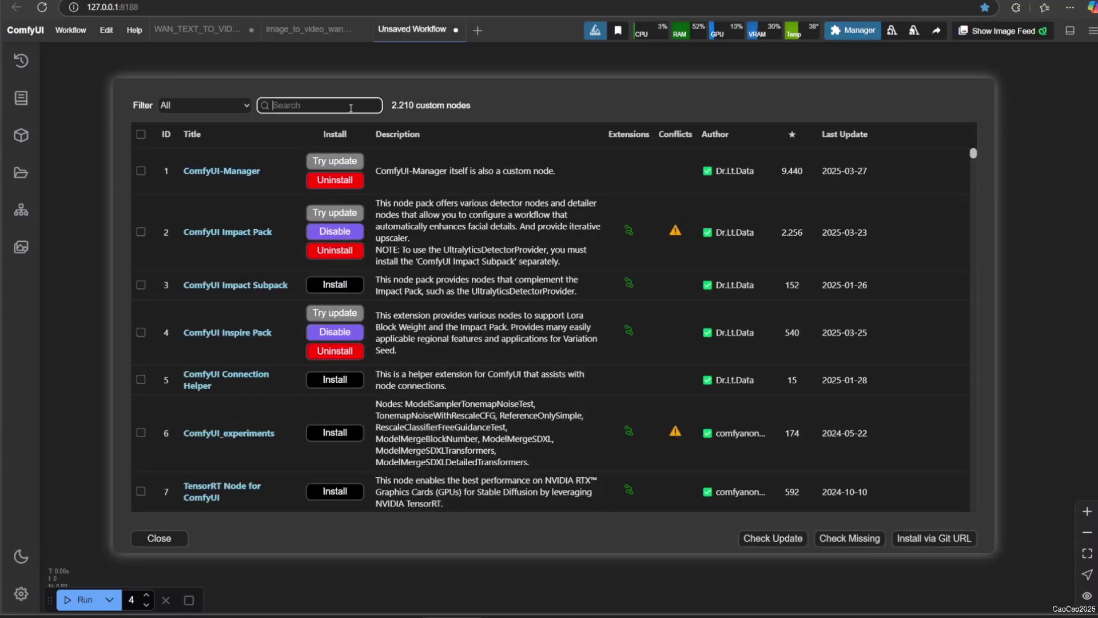
pyautogui.write('SIMPLE')
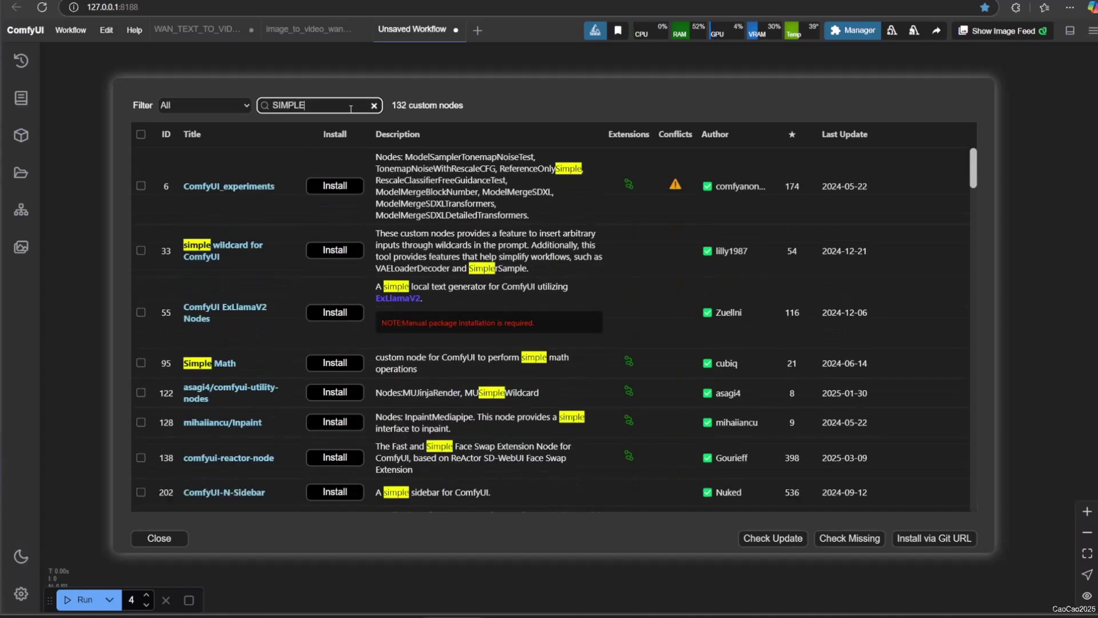
pyautogui.write(' MAT')
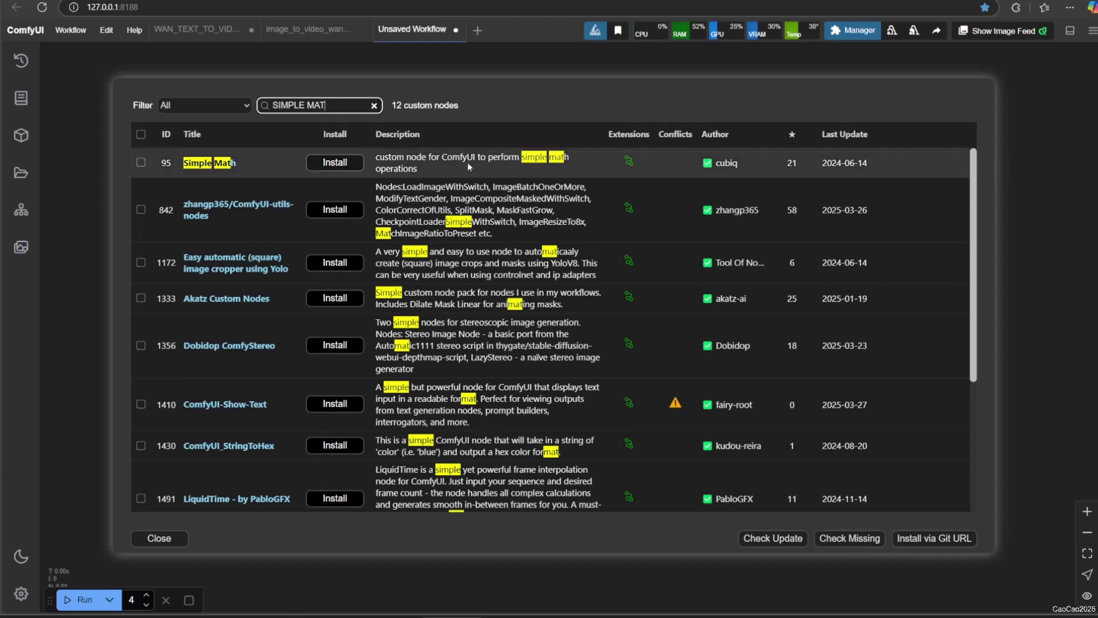
pyautogui.click(340, 163)
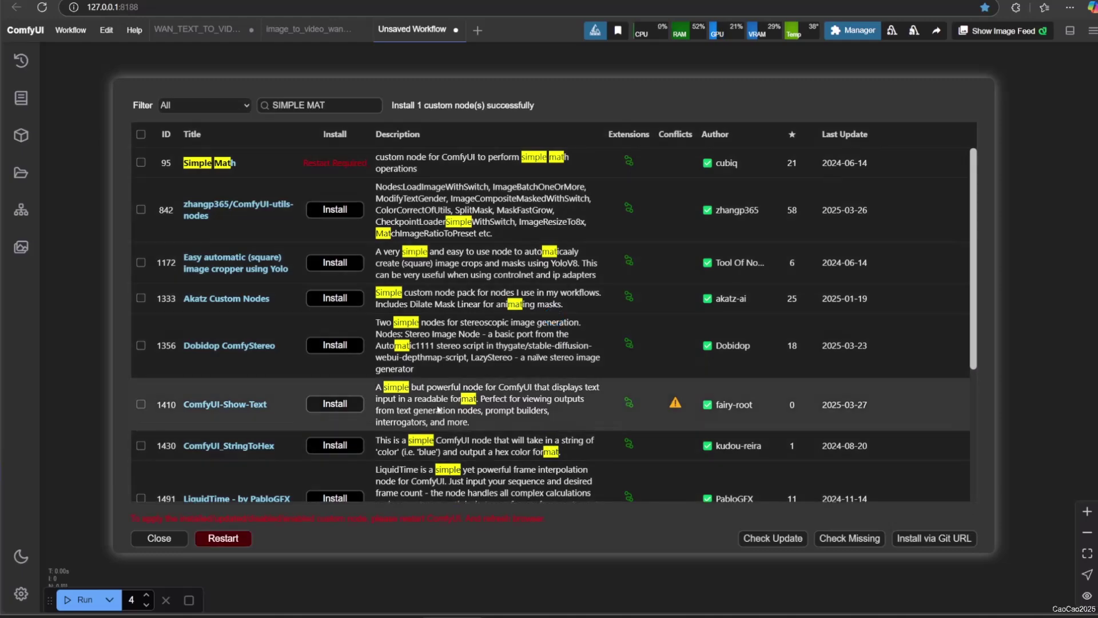
pyautogui.click(243, 539)
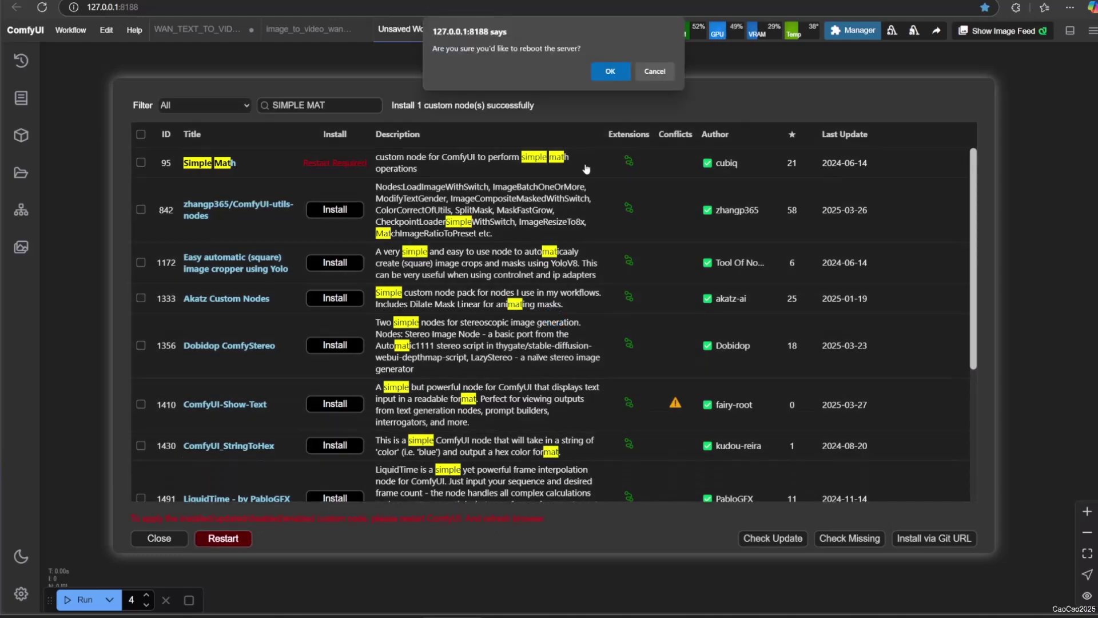
pyautogui.click(606, 71)
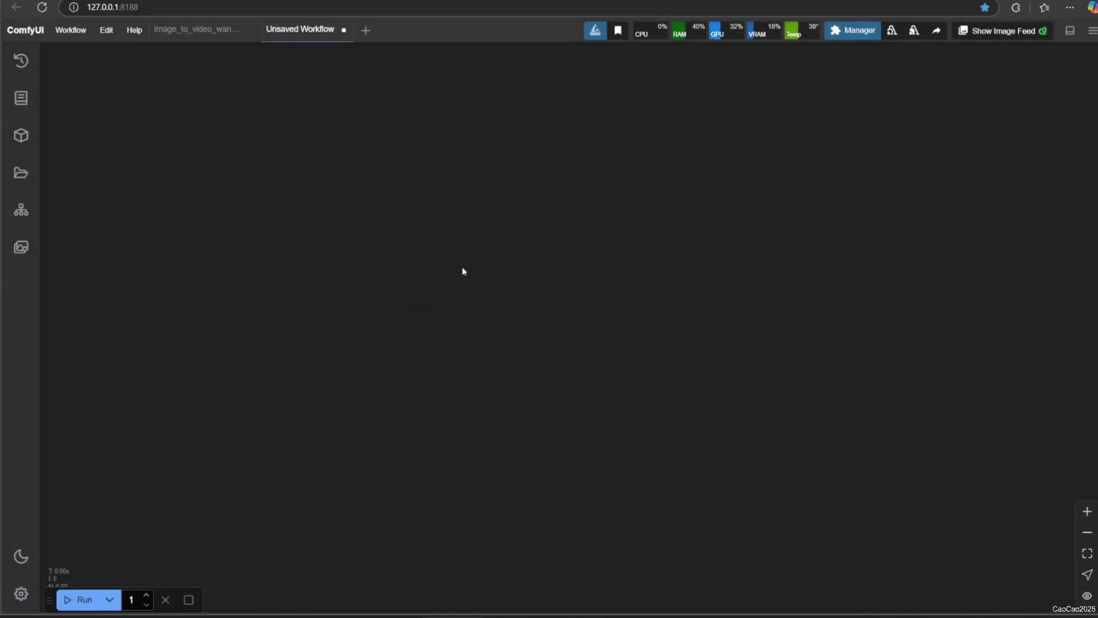
# Search the custom nodes manager for "custom scr" to check the Custom-Scripts pack, then close the manager.
pyautogui.click(845, 34)
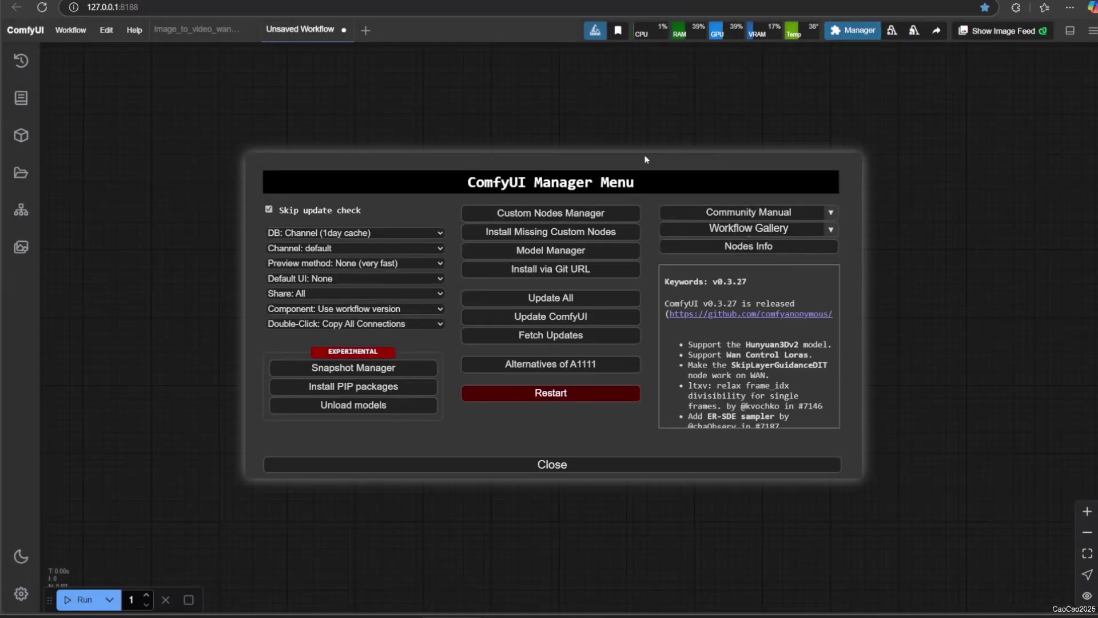
pyautogui.click(577, 215)
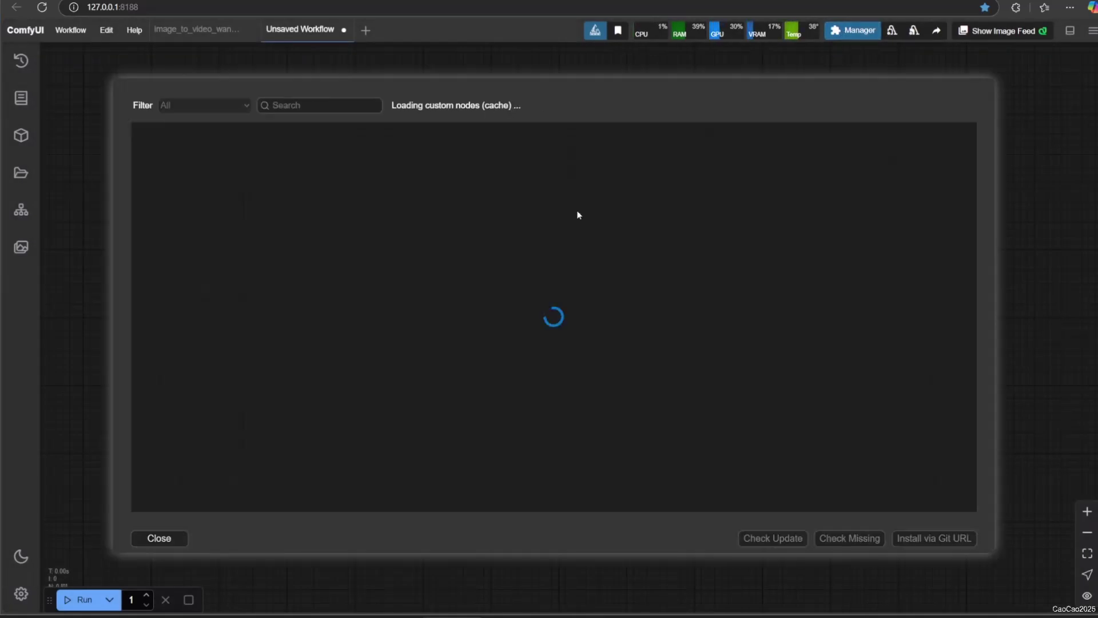
pyautogui.click(293, 105)
pyautogui.write('custom sc')
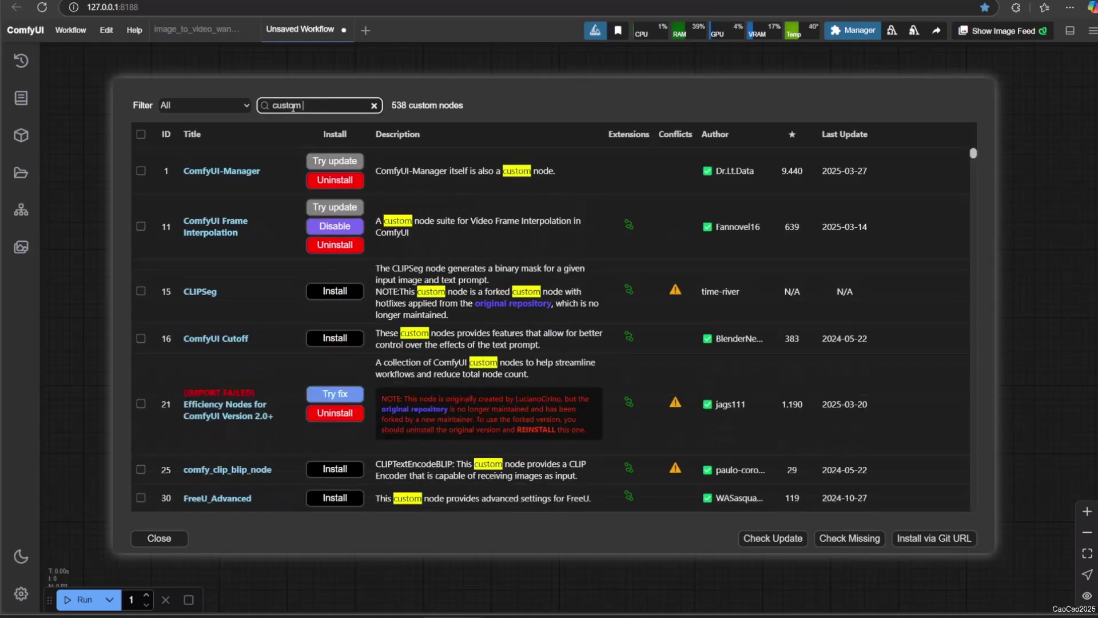
pyautogui.write('r')
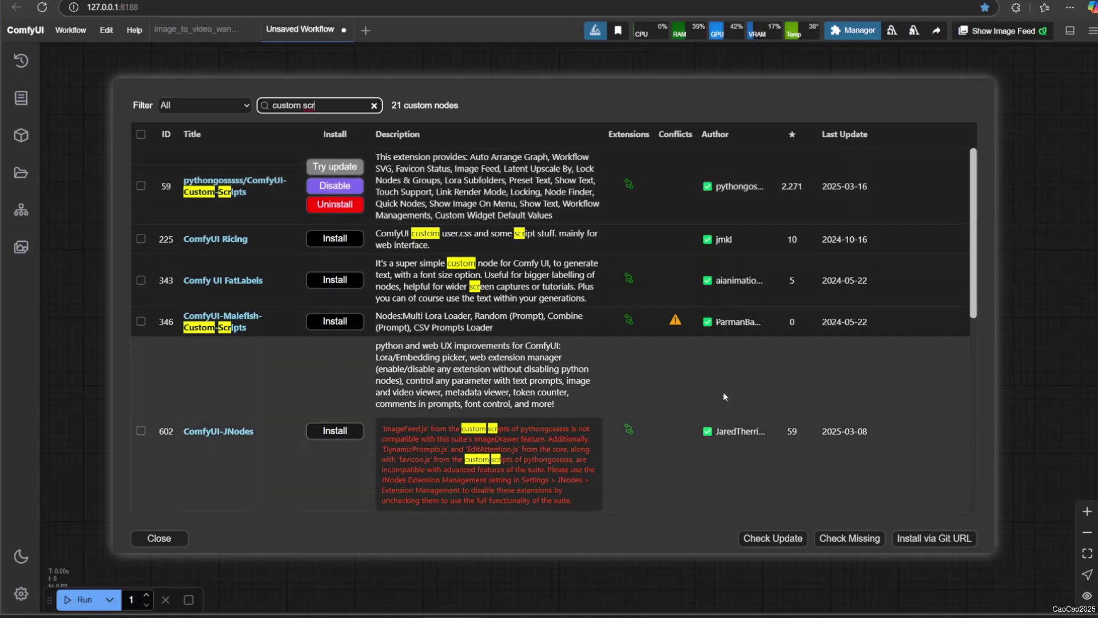
pyautogui.click(161, 541)
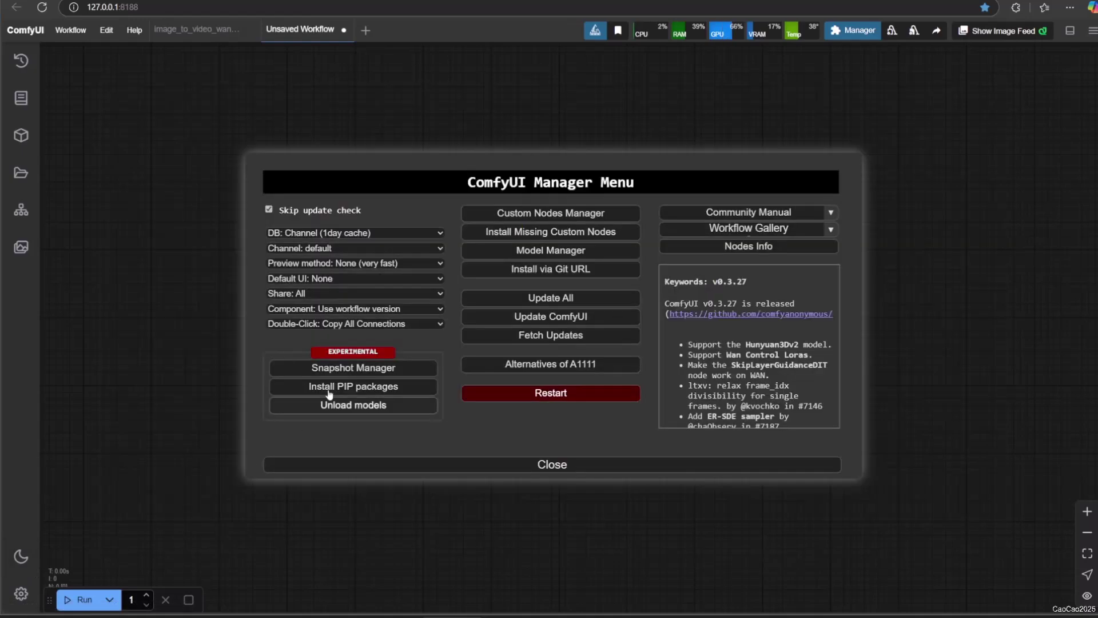
pyautogui.click(485, 462)
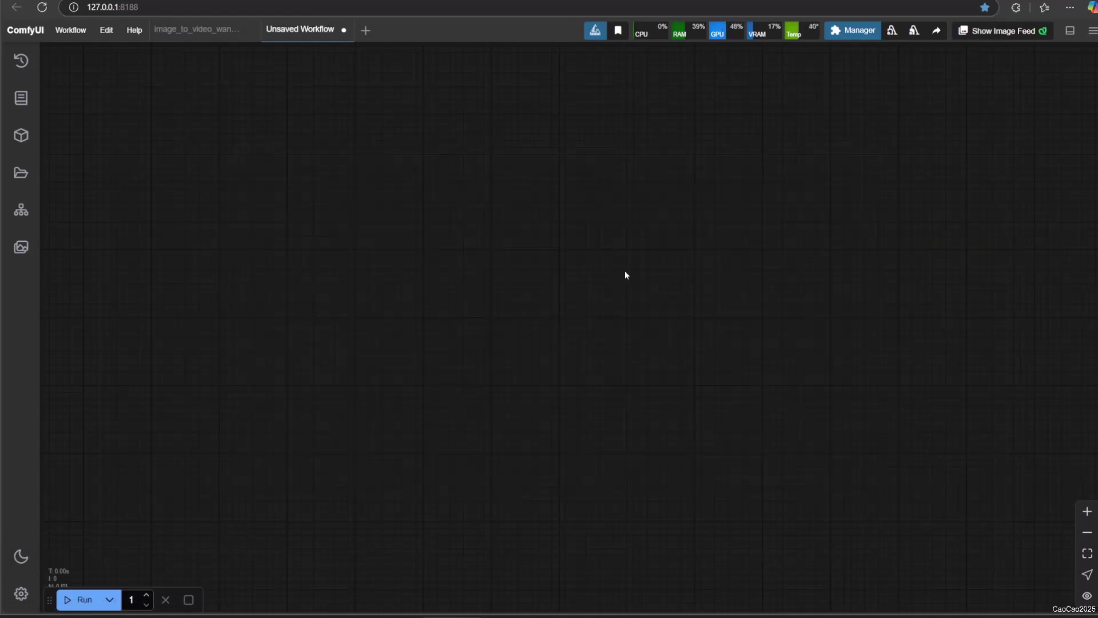
# Add the Simple Math node from the essentials pack to the empty canvas and position it.
pyautogui.doubleClick(613, 312)
pyautogui.write('math')
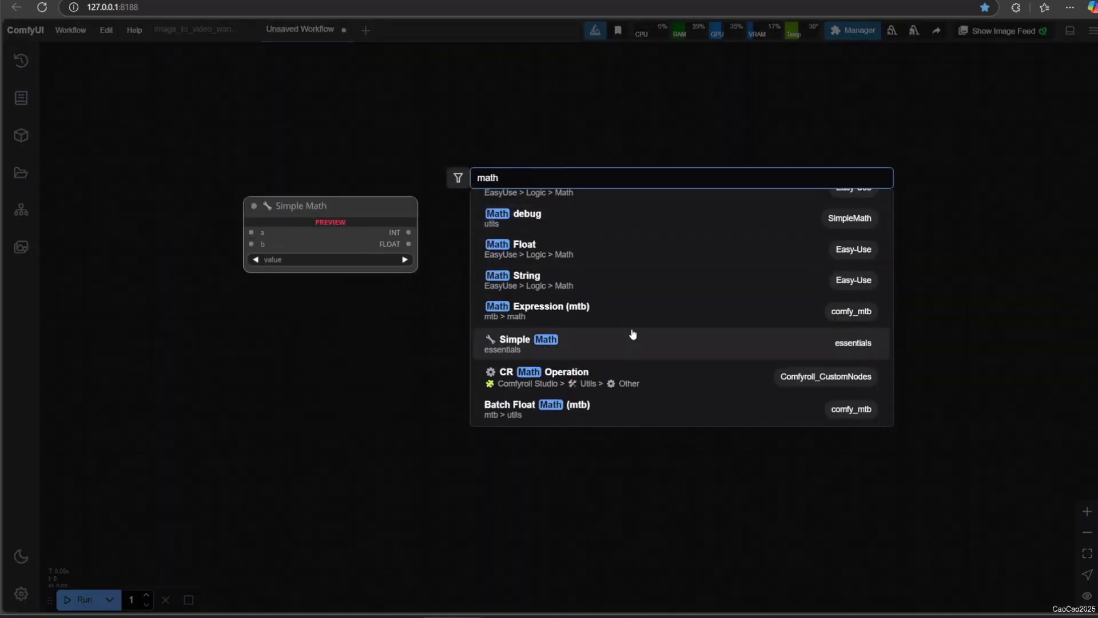
pyautogui.click(580, 342)
pyautogui.moveTo(672, 301); pyautogui.dragTo(439, 214)
# Add the Math Expression node from Custom-Scripts and align it below the Simple Math node.
pyautogui.doubleClick(458, 337)
pyautogui.write('math')
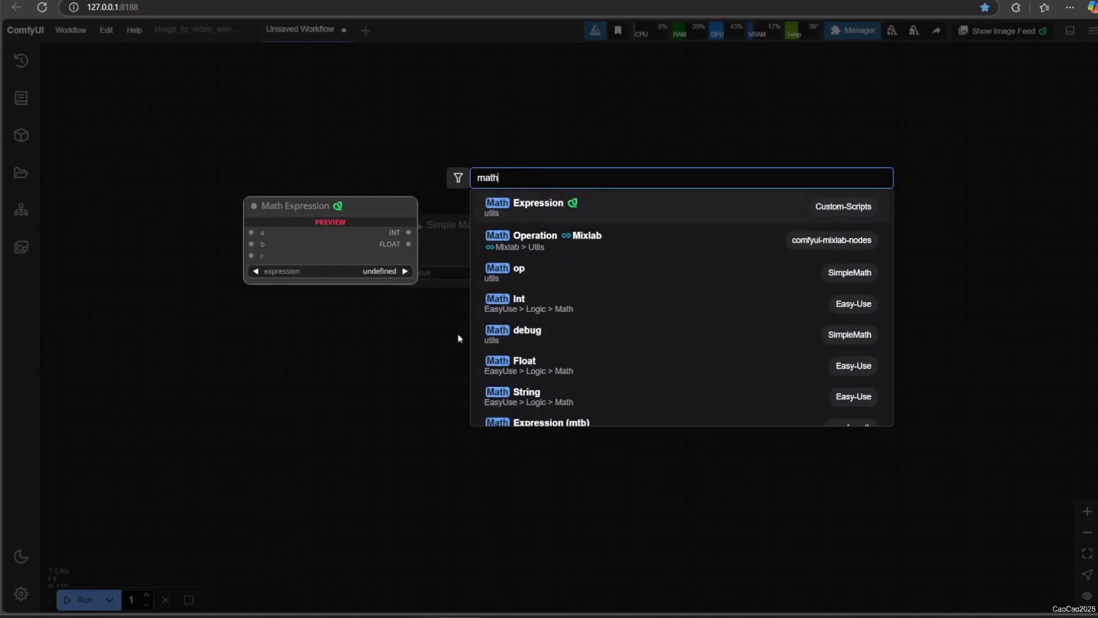
pyautogui.click(537, 203)
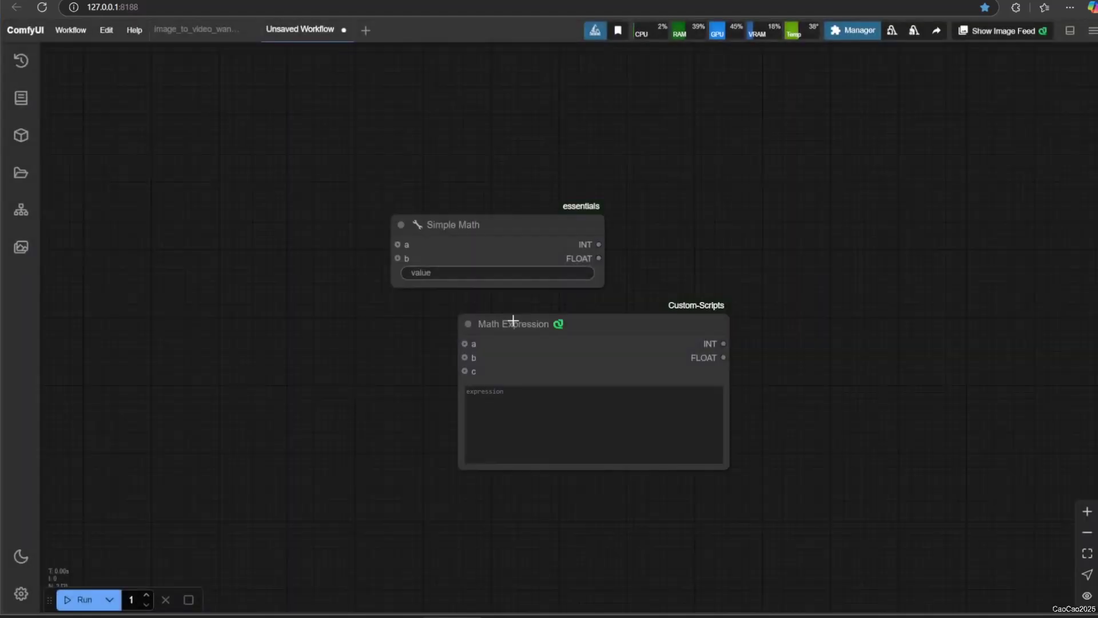
pyautogui.moveTo(510, 321); pyautogui.dragTo(426, 318)
# Create a primitive Int node feeding input a of Simple Math and place it to the left of the math nodes.
pyautogui.moveTo(475, 238); pyautogui.dragTo(333, 281)
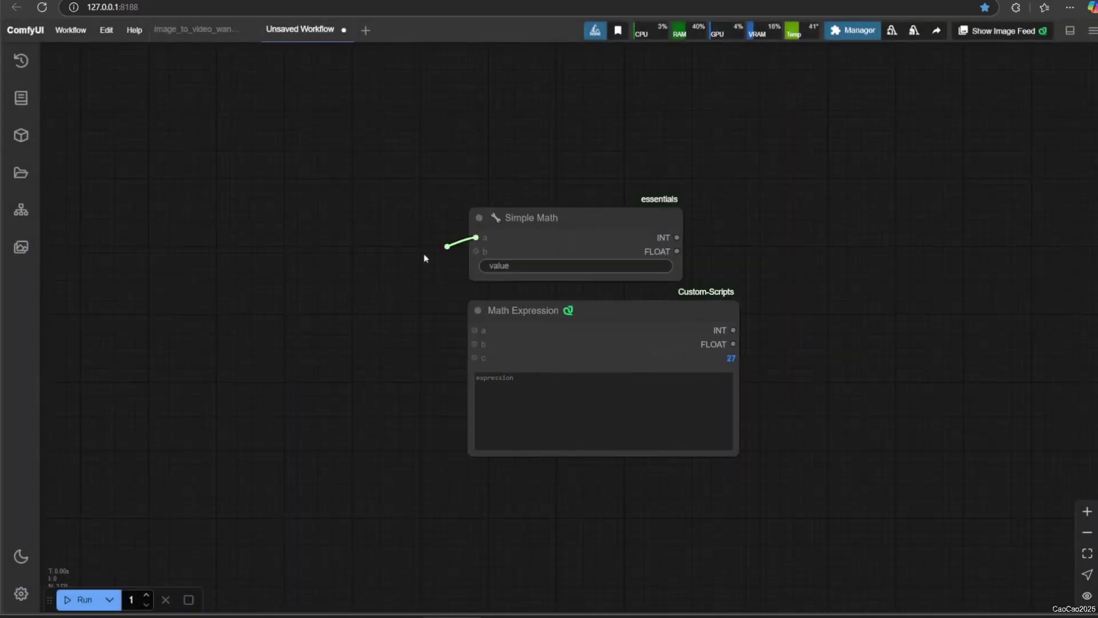
pyautogui.click(339, 281)
pyautogui.click(416, 90)
pyautogui.click(562, 284)
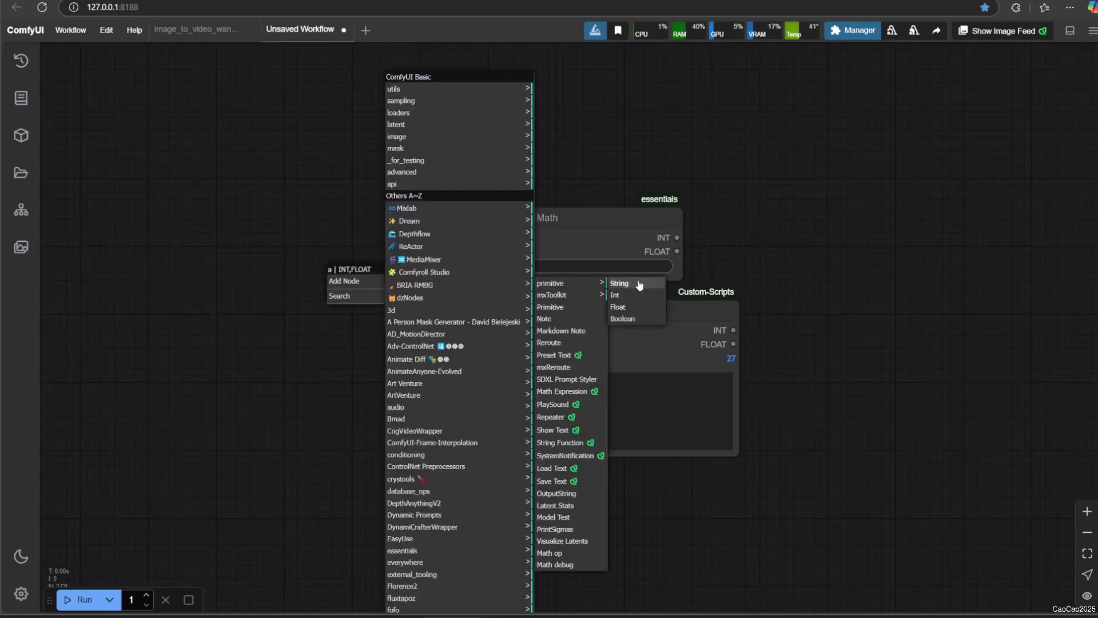
pyautogui.click(631, 294)
pyautogui.moveTo(401, 275); pyautogui.dragTo(205, 262)
# Make two copies of the Int node, connect the second to Simple Math's b, and wire all three to Math Expression's a, b and c.
pyautogui.keyDown('alt'); pyautogui.moveTo(206, 261); pyautogui.dragTo(224, 468); pyautogui.keyUp('alt')
pyautogui.moveTo(348, 383); pyautogui.dragTo(552, 187)
pyautogui.moveTo(421, 214); pyautogui.dragTo(550, 266)
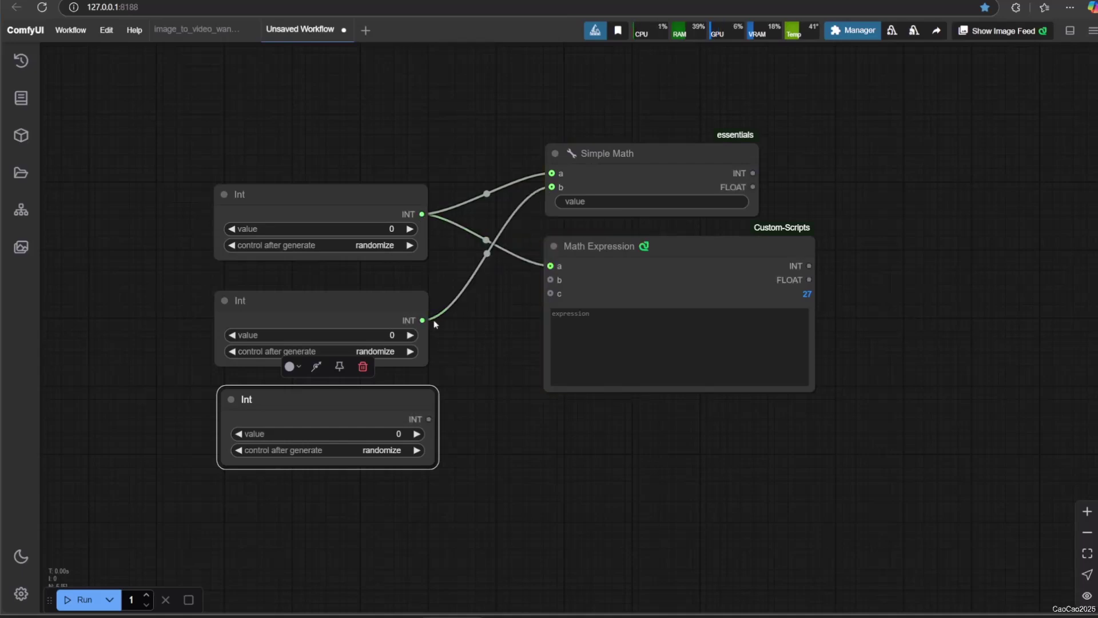
pyautogui.moveTo(422, 320); pyautogui.dragTo(550, 280)
pyautogui.moveTo(429, 418); pyautogui.dragTo(550, 293)
# Set control after generate to fixed on the first and second Int nodes.
pyautogui.click(390, 245)
pyautogui.click(396, 248)
pyautogui.click(371, 349)
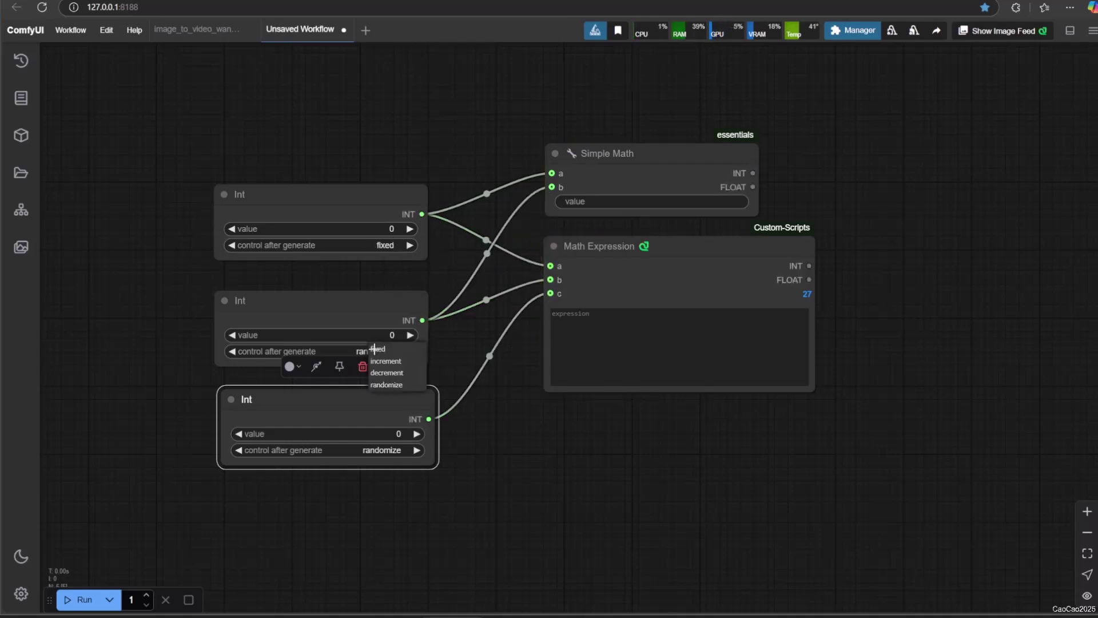
pyautogui.click(379, 346)
pyautogui.click(382, 452)
# Set the three Int node values to 5, 11 and 15 from the upper node to the lower one.
pyautogui.click(388, 229)
pyautogui.write('5')
pyautogui.press('Return')
pyautogui.click(390, 335)
pyautogui.write('11')
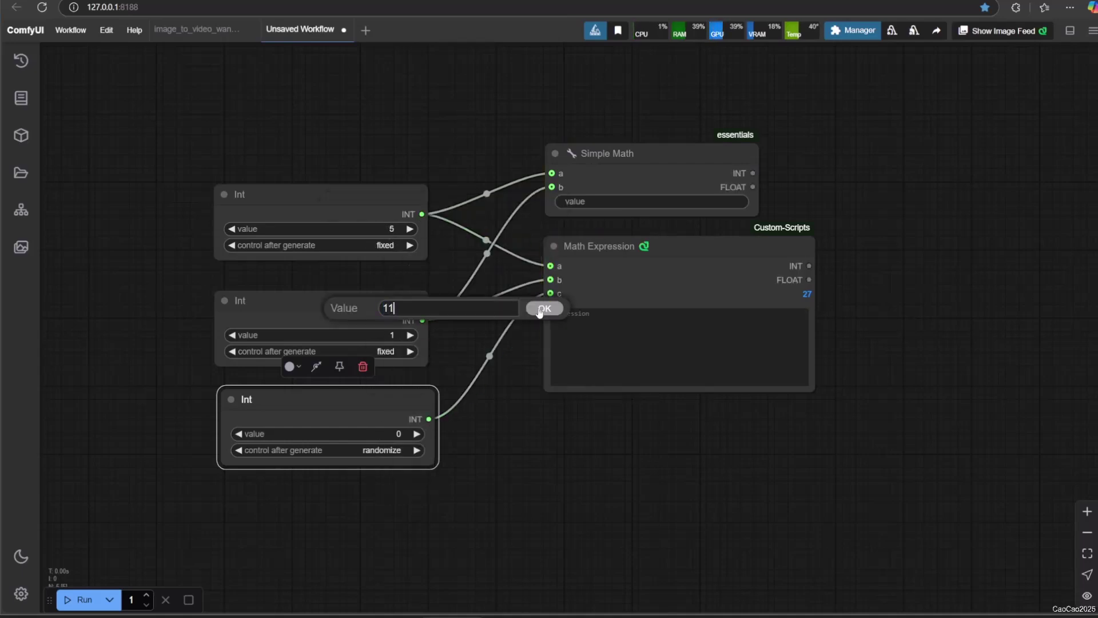
pyautogui.press('Return')
pyautogui.click(394, 433)
pyautogui.write('15')
pyautogui.click(549, 427)
# Enter the formula a * b in Simple Math and a + b + c in Math Expression.
pyautogui.click(608, 200)
pyautogui.write('a * b')
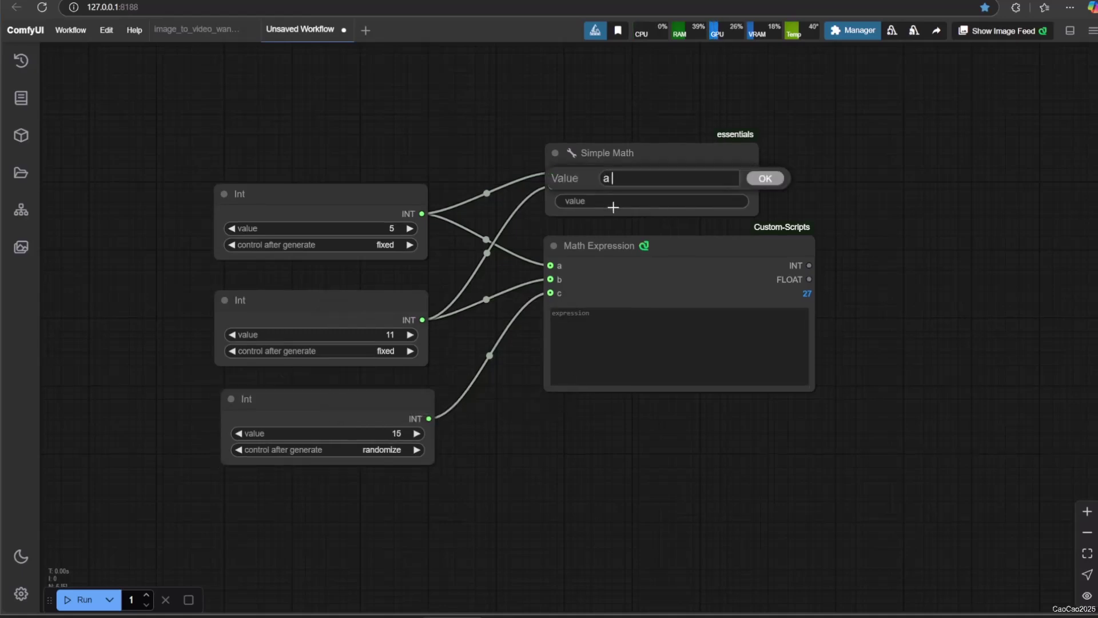
pyautogui.press('Return')
pyautogui.click(632, 351)
pyautogui.write('a + b + c')
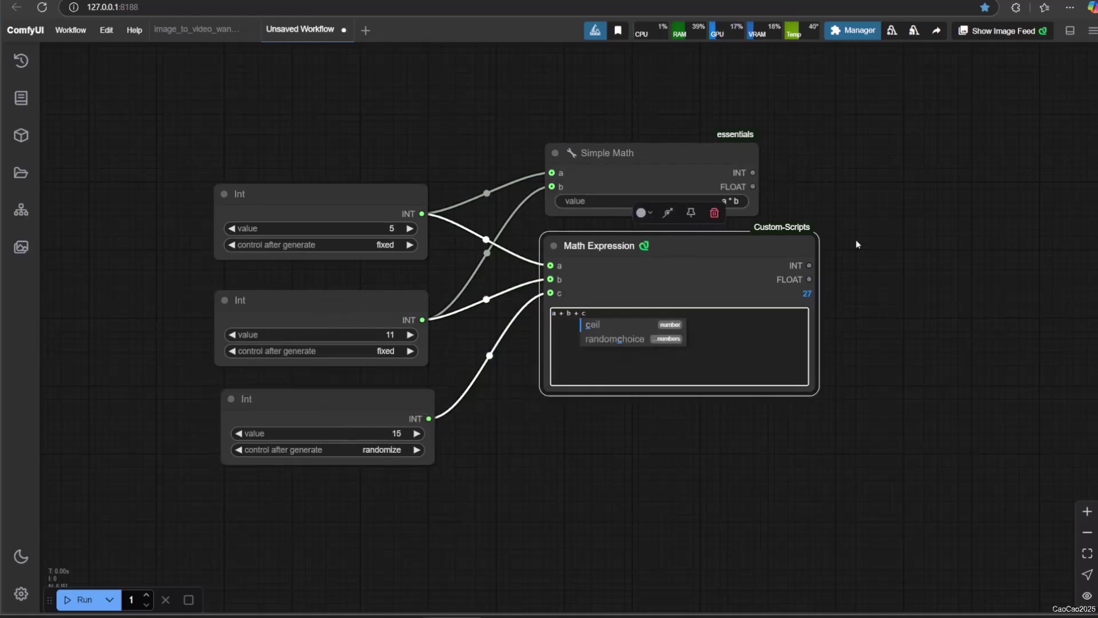
# Add a Show Any node to the right of Simple Math and duplicate it for the second result.
pyautogui.doubleClick(868, 178)
pyautogui.write('show any')
pyautogui.press('Return')
pyautogui.click(910, 169)
pyautogui.hotkey('ctrl', 'c')
pyautogui.hotkey('ctrl', 'v')
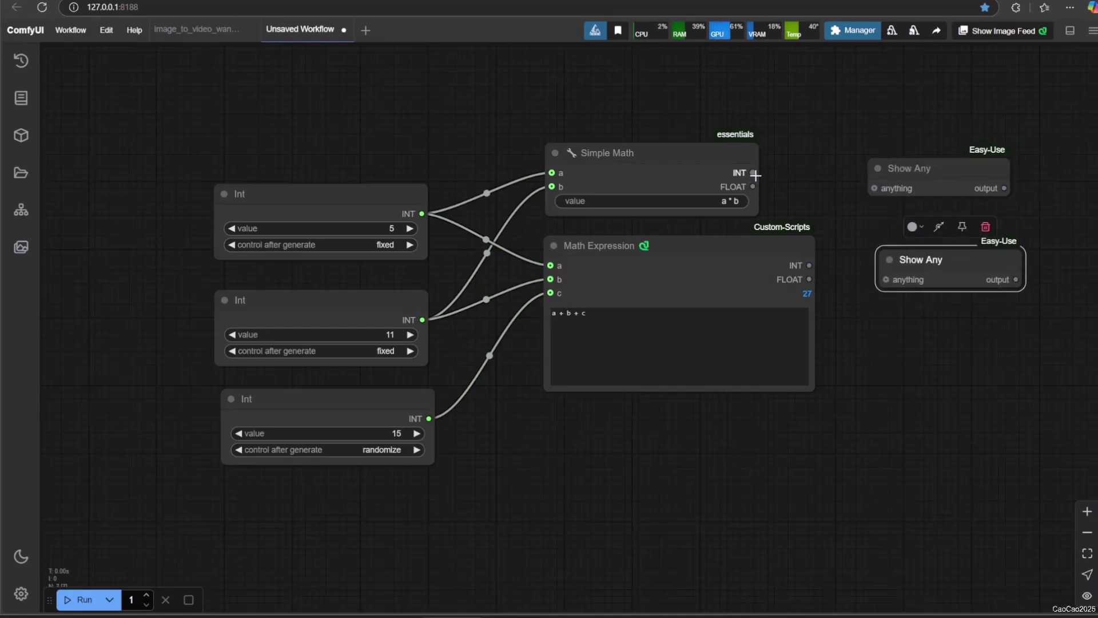
# Connect the INT outputs of Simple Math and Math Expression to the two Show Any nodes and run the workflow.
pyautogui.moveTo(753, 172); pyautogui.dragTo(873, 188)
pyautogui.moveTo(808, 265); pyautogui.dragTo(885, 279)
pyautogui.click(80, 599)
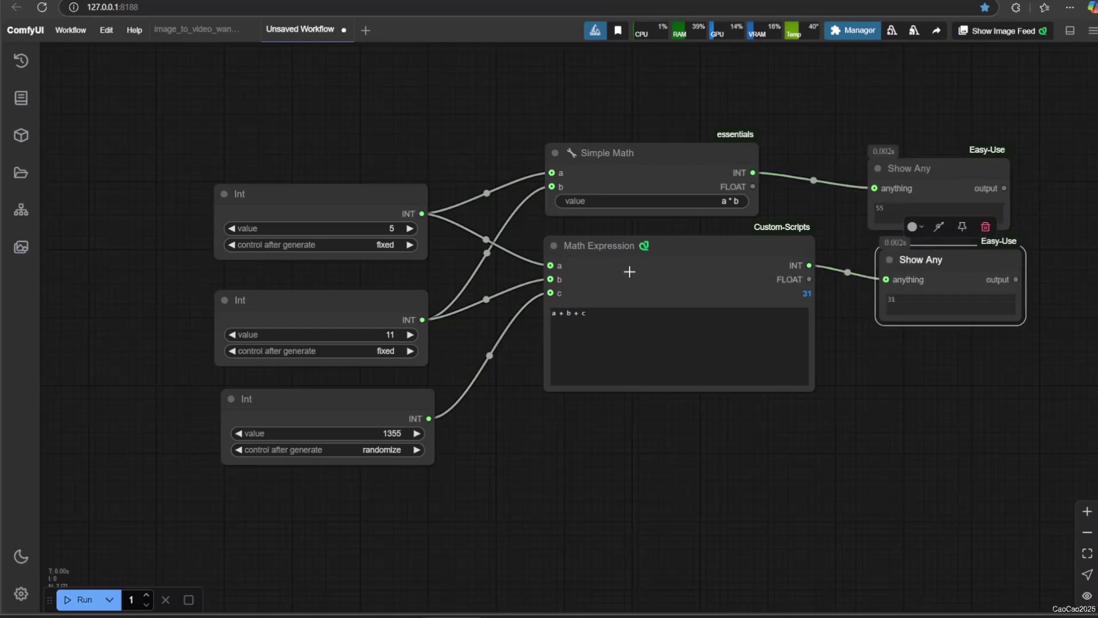
# Change the Math Expression formula to (a + b + c) * a and run the workflow.
pyautogui.click(610, 320)
pyautogui.write(')')
pyautogui.press('Home')
pyautogui.write('(')
pyautogui.press('End')
pyautogui.write('* a')
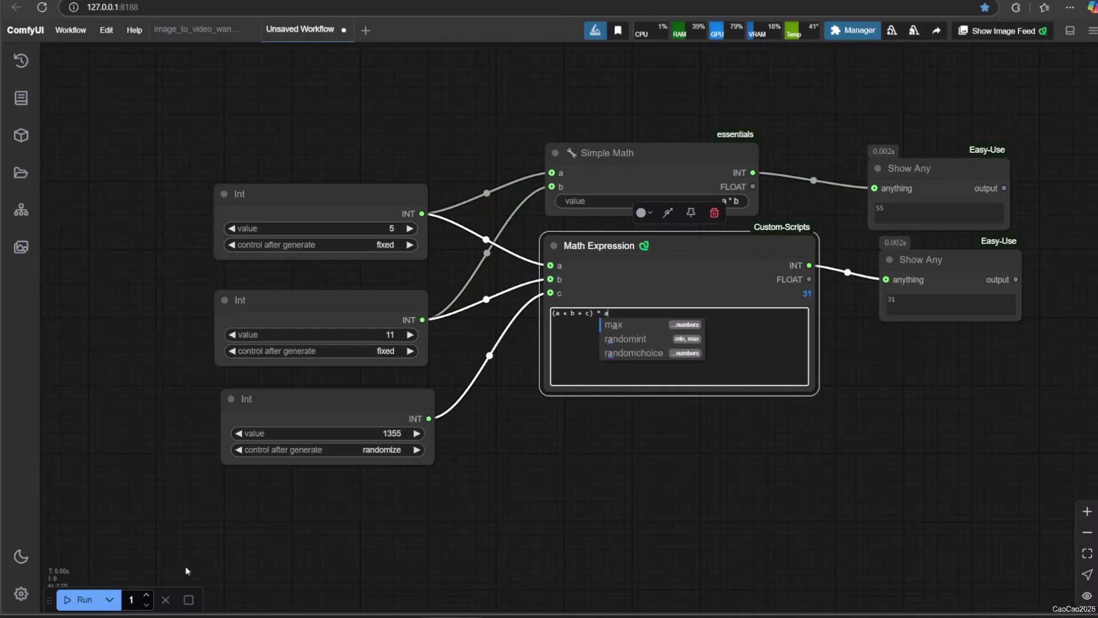
pyautogui.click(84, 599)
# Replace the multiplication with division so the formula reads (a + b + c) / a, and run the workflow.
pyautogui.click(601, 312)
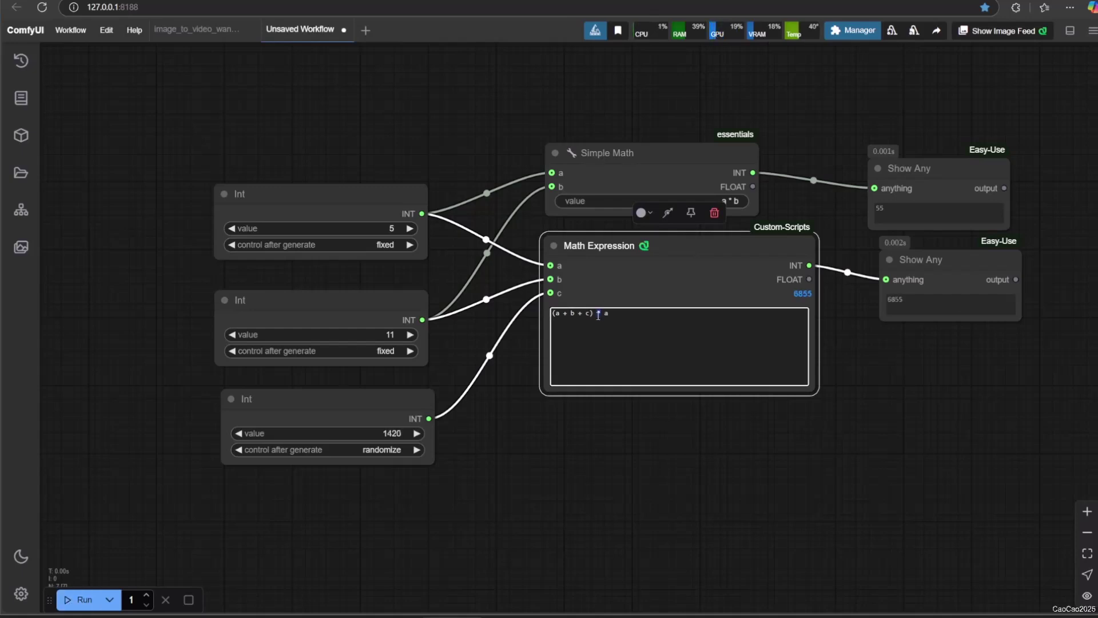
pyautogui.press('BackSpace')
pyautogui.write('/')
pyautogui.click(97, 600)
# Place a third Show Any node below the others, connect Math Expression's FLOAT output to it, and run the workflow.
pyautogui.click(916, 261)
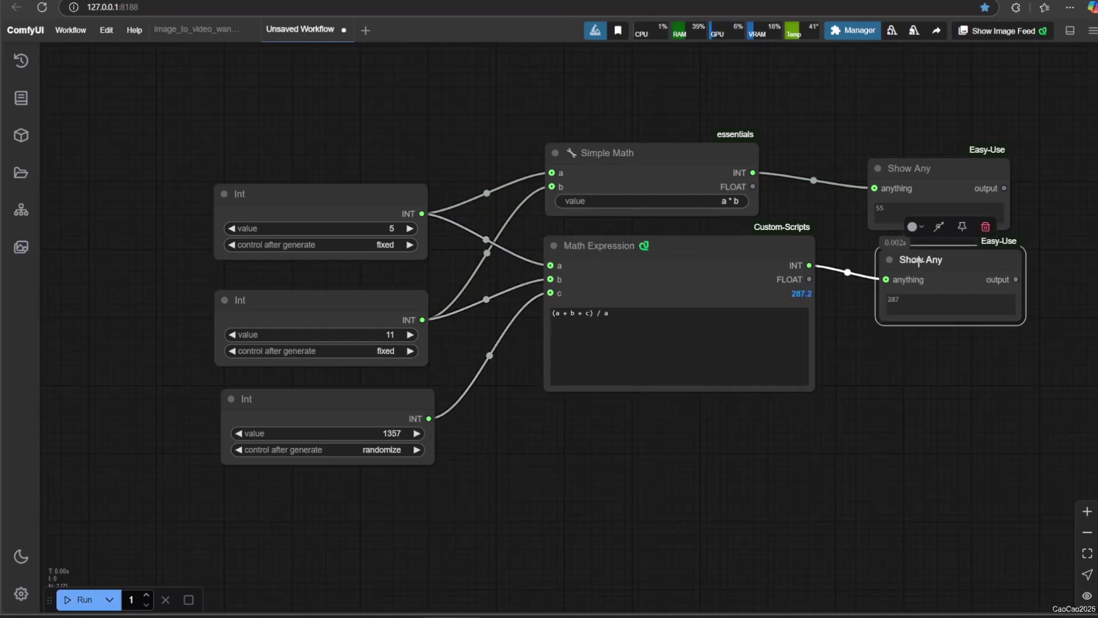
pyautogui.hotkey('ctrl', 'c')
pyautogui.hotkey('ctrl', 'v')
pyautogui.moveTo(961, 255); pyautogui.dragTo(914, 351)
pyautogui.moveTo(809, 279); pyautogui.dragTo(893, 364)
pyautogui.hotkey('ctrl', 'Return')
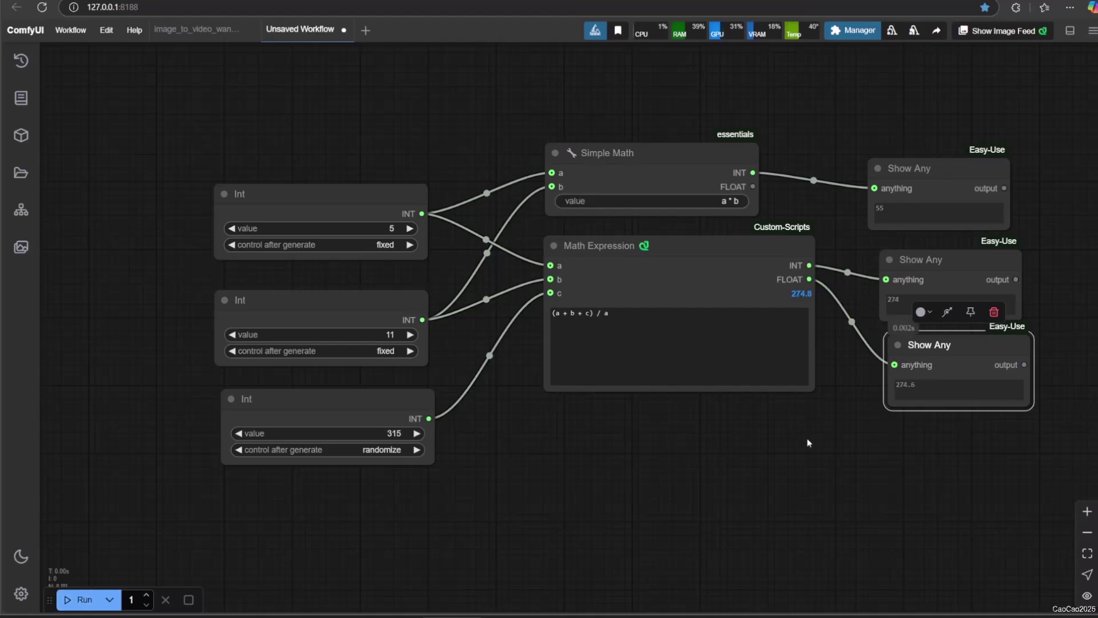
# Duplicate the Math Expression node below the original and feed the original's INT and FLOAT outputs into the copy's a and b inputs.
pyautogui.click(674, 254)
pyautogui.hotkey('ctrl', 'c')
pyautogui.hotkey('ctrl', 'v')
pyautogui.hotkey('ctrl', 'Return')
pyautogui.hotkey('ctrl', 'Return')
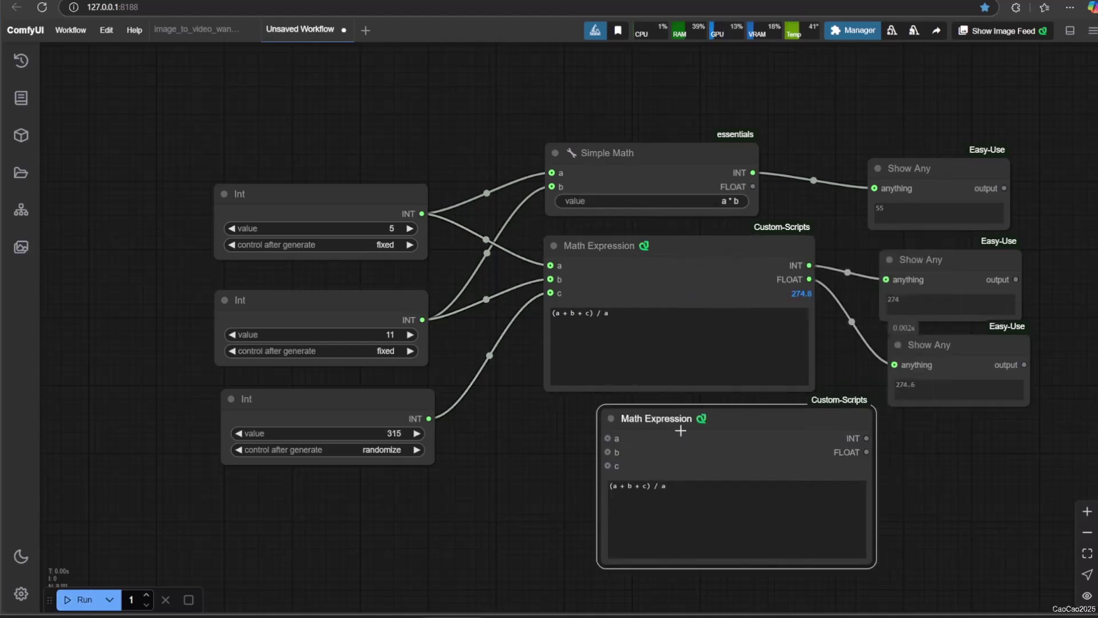
pyautogui.moveTo(809, 265); pyautogui.dragTo(572, 450)
pyautogui.click(595, 504)
pyautogui.hotkey('ctrl', 'a')
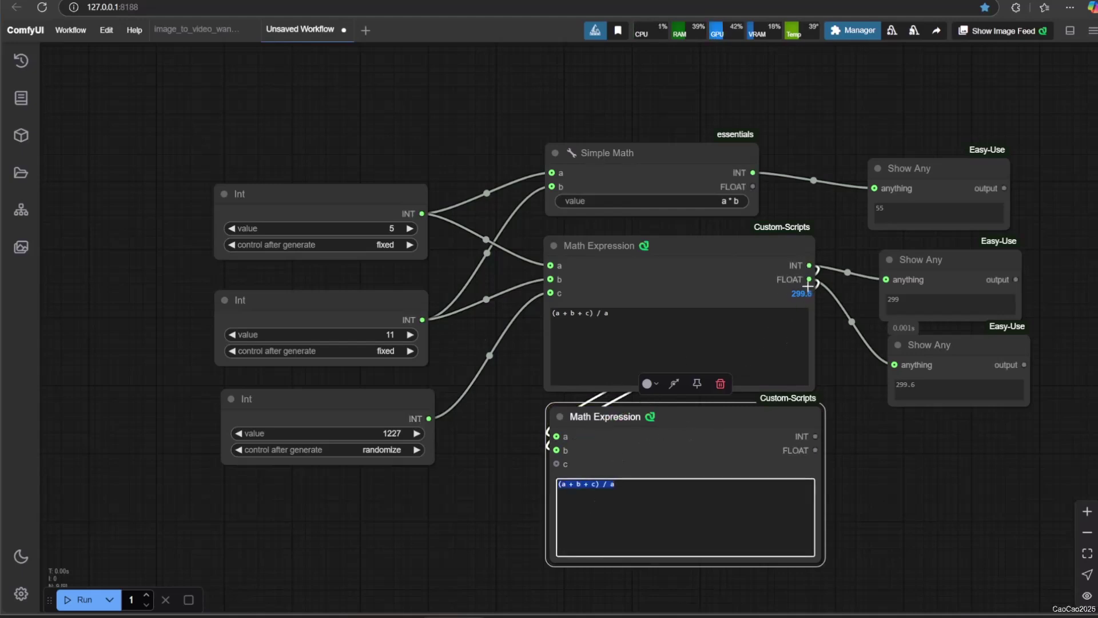
pyautogui.moveTo(811, 280); pyautogui.dragTo(557, 450)
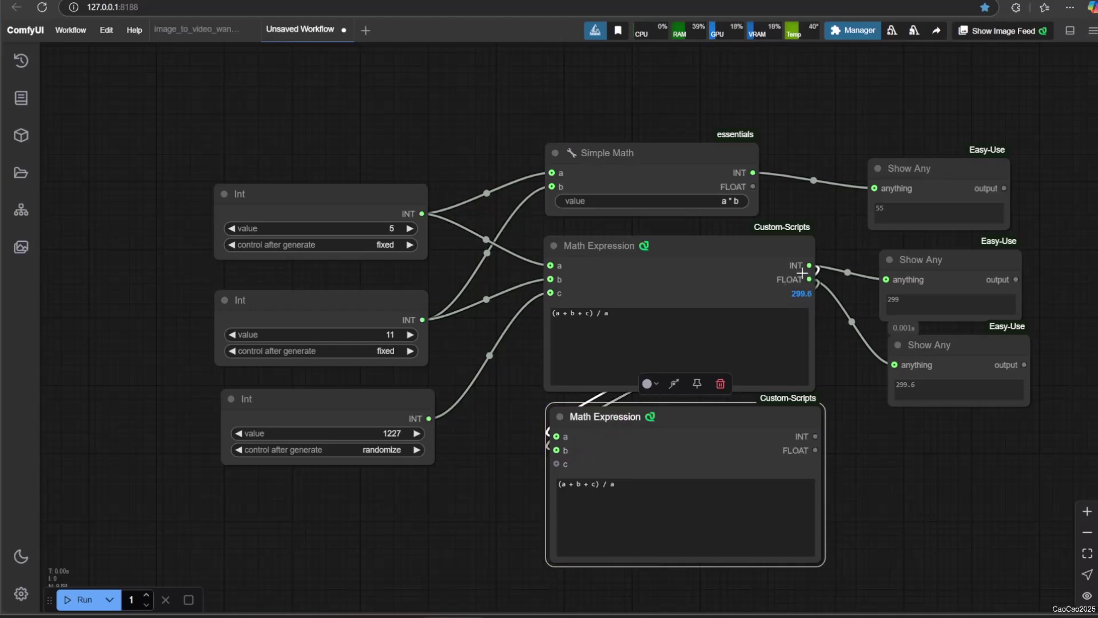
# Replace the formula in the copied Math Expression node with ceil(b) - a and run the workflow.
pyautogui.moveTo(631, 487); pyautogui.dragTo(537, 490)
pyautogui.moveTo(629, 426)
pyautogui.mouseDown()
pyautogui.moveTo(779, 425)
pyautogui.moveTo(636, 431)
pyautogui.mouseUp()
pyautogui.moveTo(635, 489); pyautogui.dragTo(600, 489)
pyautogui.write('cel')
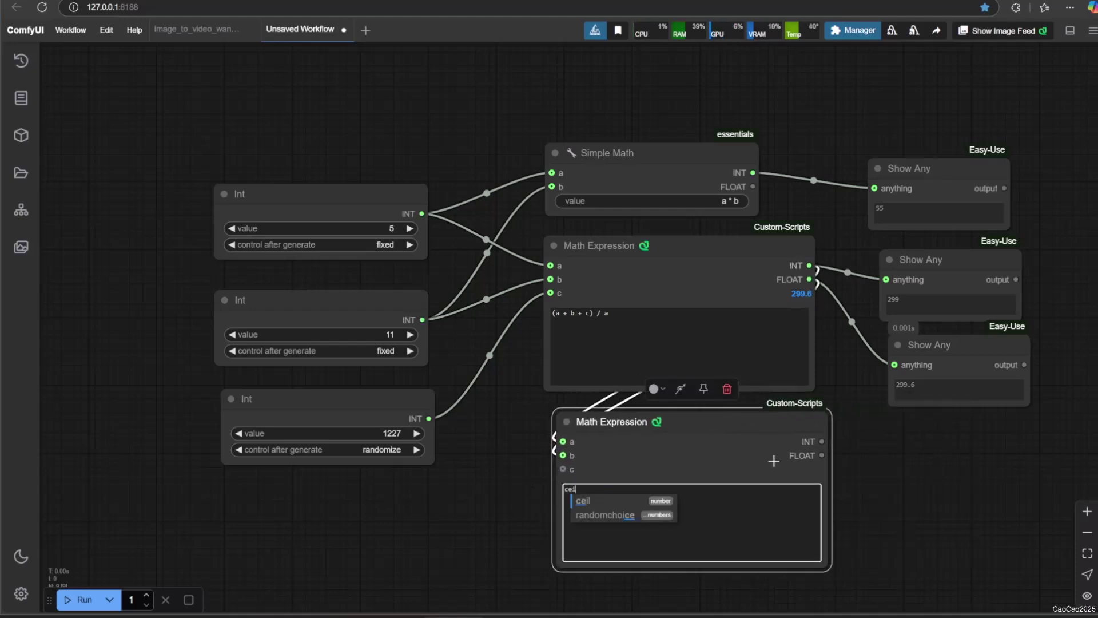
pyautogui.write('l(b)')
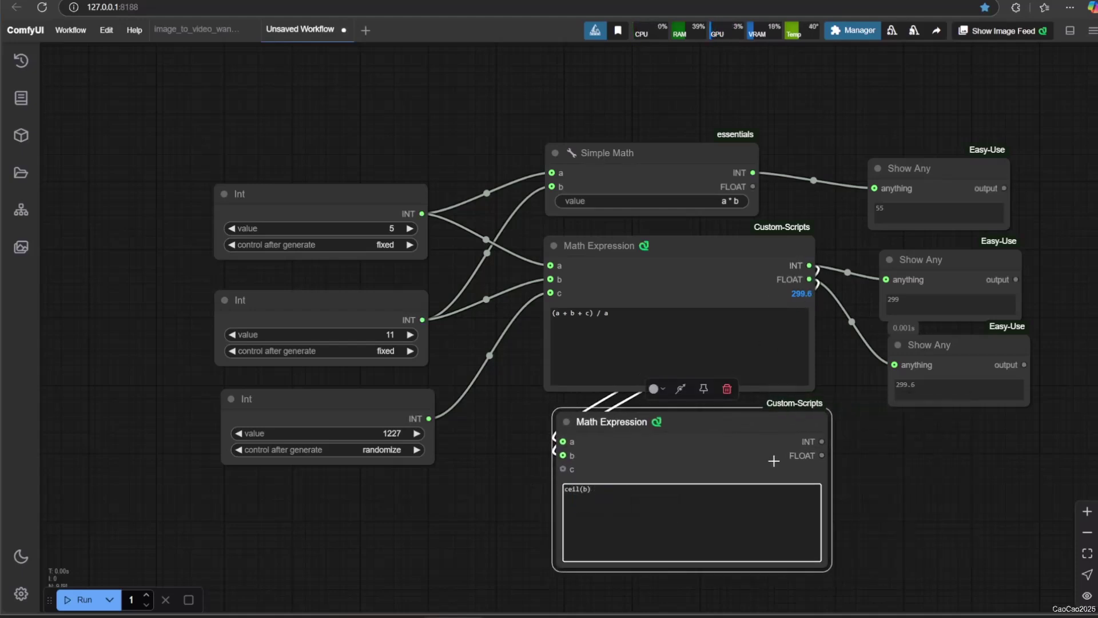
pyautogui.write(' - a')
pyautogui.hotkey('ctrl', 'Return')
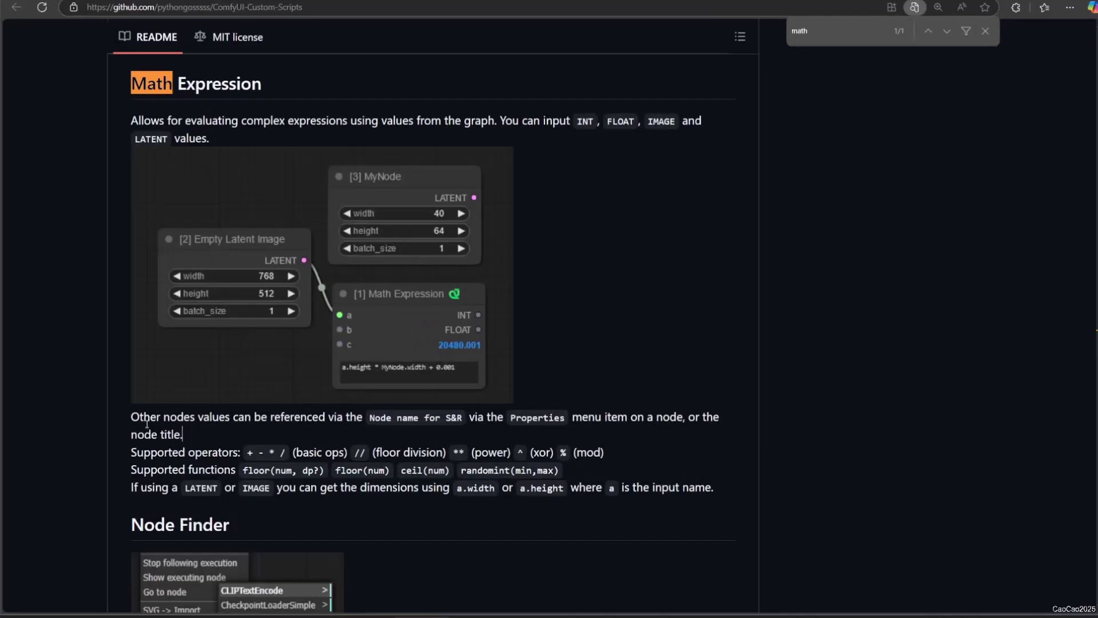
# Read the Math Expression documentation on referencing other nodes' values, supported operators, supported functions and image dimensions.
pyautogui.moveTo(131, 416); pyautogui.dragTo(712, 489)
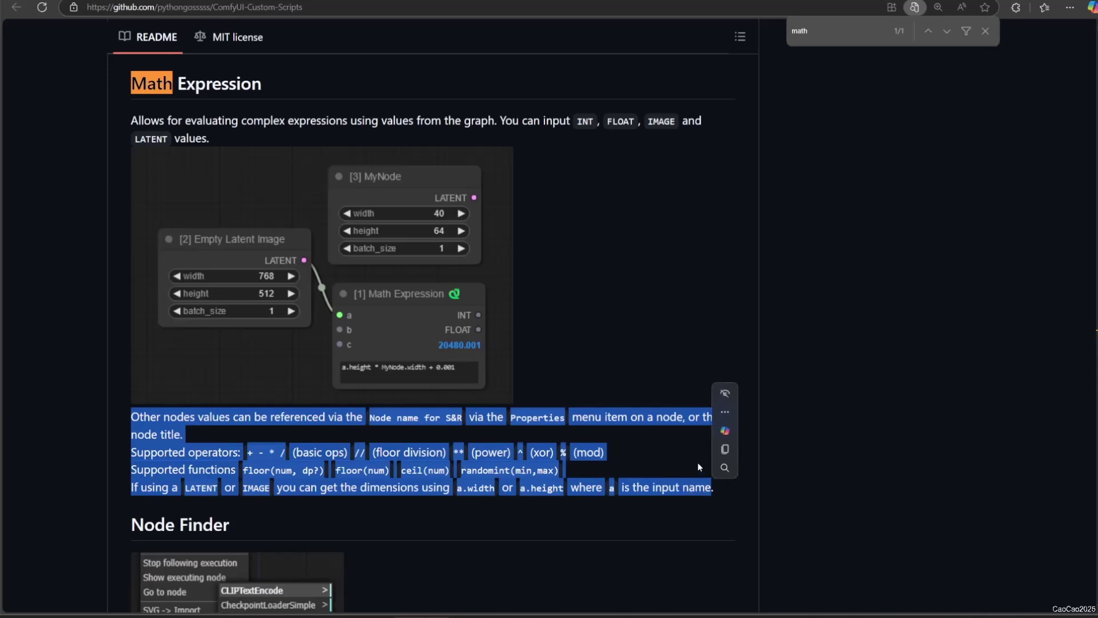
pyautogui.click(606, 466)
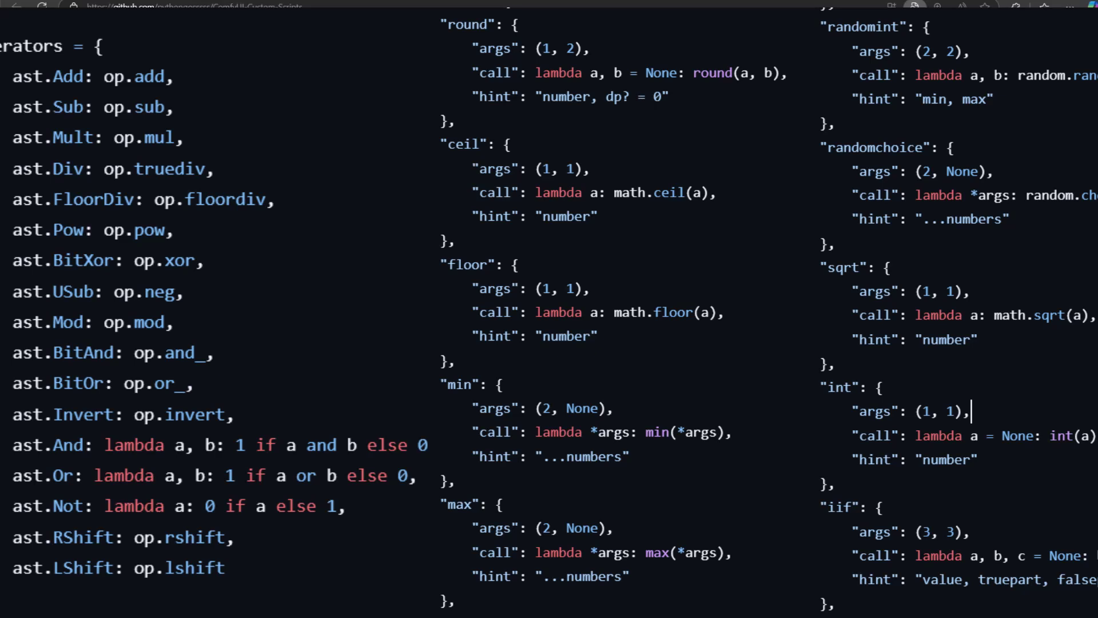
pyautogui.hotkey('ctrl', 'Tab')
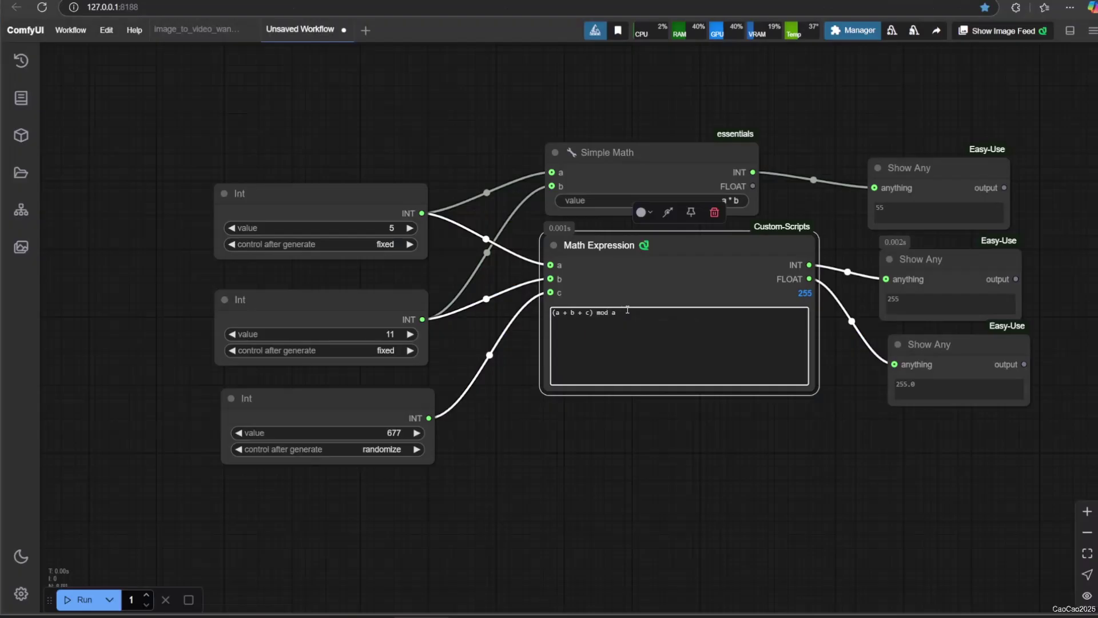
# Run the workflow with the modulo formula (a + b + c) % a, and replace the % operator with / for another run.
pyautogui.hotkey('ctrl', 'Return')
pyautogui.click(601, 318)
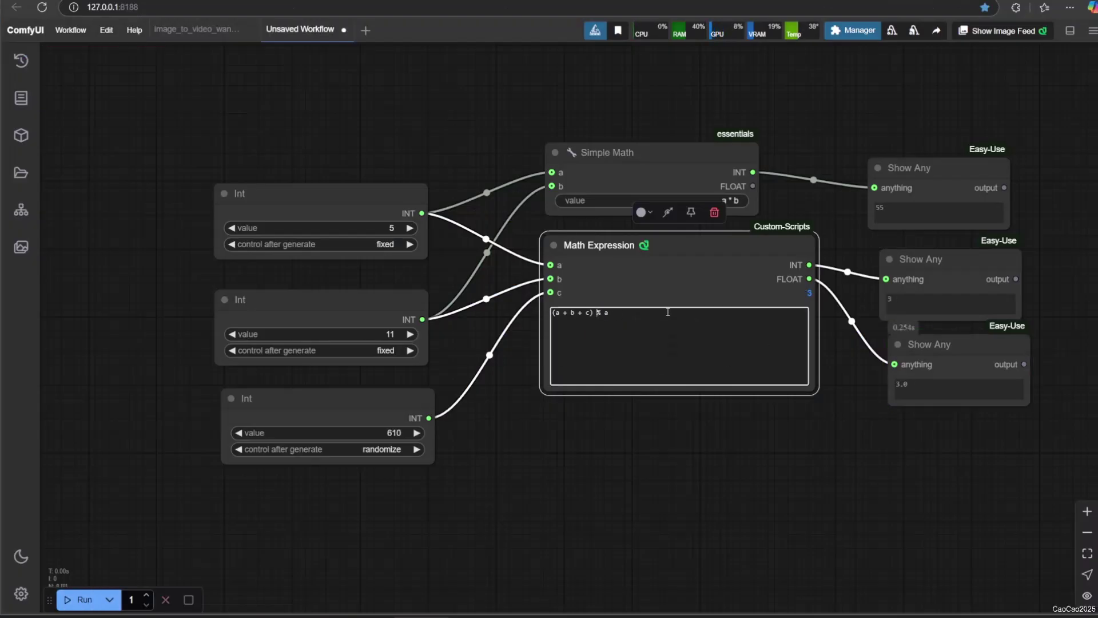
pyautogui.press('BackSpace')
pyautogui.write('/')
pyautogui.hotkey('ctrl', 'Return')
# Replace the Math Expression formula with b - a and run the workflow.
pyautogui.moveTo(598, 312); pyautogui.dragTo(521, 309)
pyautogui.click(651, 316)
pyautogui.write('b - a')
pyautogui.hotkey('ctrl', 'Return')
# Replace the minus sign with division so the formula reads b / a, and run the workflow.
pyautogui.click(556, 313)
pyautogui.press('Right')
pyautogui.press('Right')
pyautogui.press('BackSpace')
pyautogui.write('/')
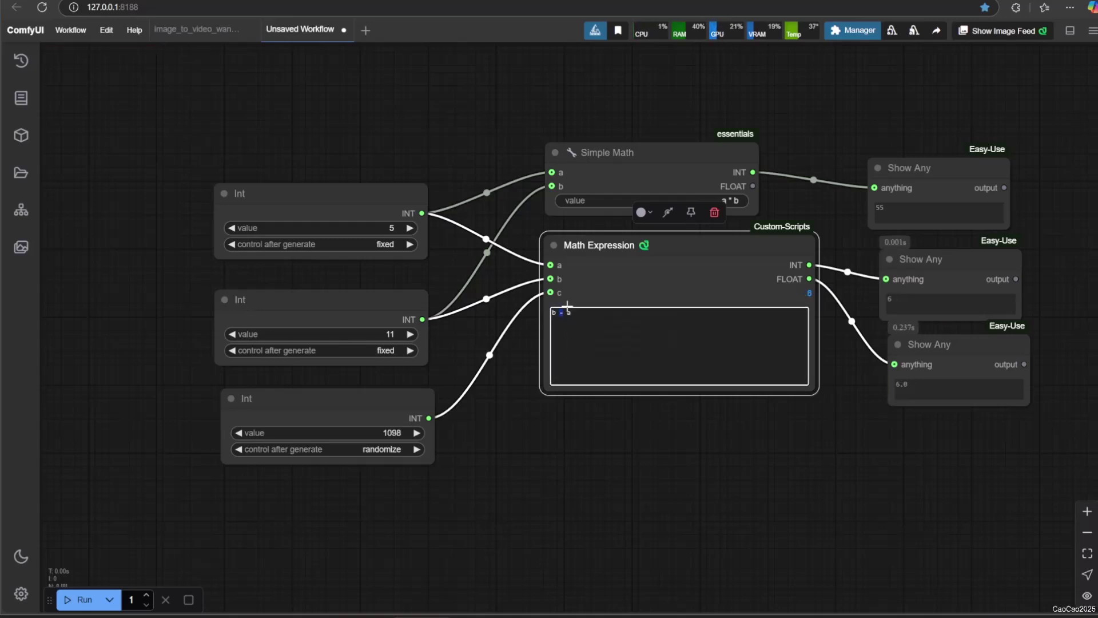
pyautogui.hotkey('ctrl', 'Return')
# Wrap the division in the floor function so the formula reads floor(b / a), and run the workflow.
pyautogui.press('Home')
pyautogui.write('floor(')
pyautogui.press('End')
pyautogui.write(')')
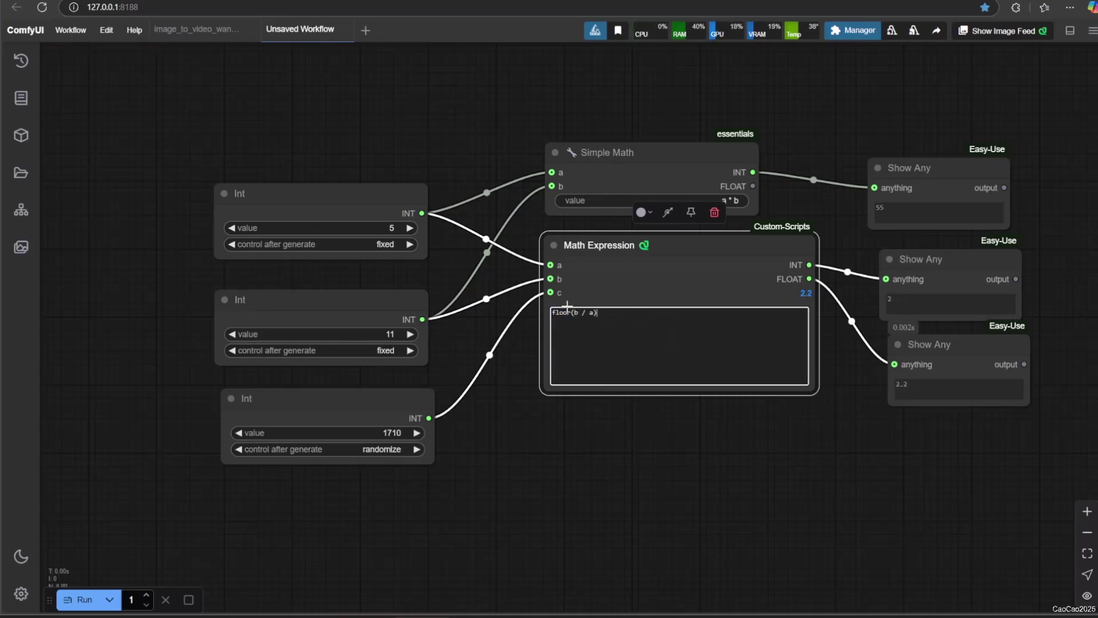
pyautogui.hotkey('ctrl', 'Return')
# Change the function from floor to ceil so the formula reads ceil(b / a), and run the workflow.
pyautogui.doubleClick(563, 313)
pyautogui.write('ceil')
pyautogui.hotkey('ctrl', 'Return')
# Replace the whole Math Expression formula with a ^ 2 and run the workflow.
pyautogui.hotkey('ctrl', 'a')
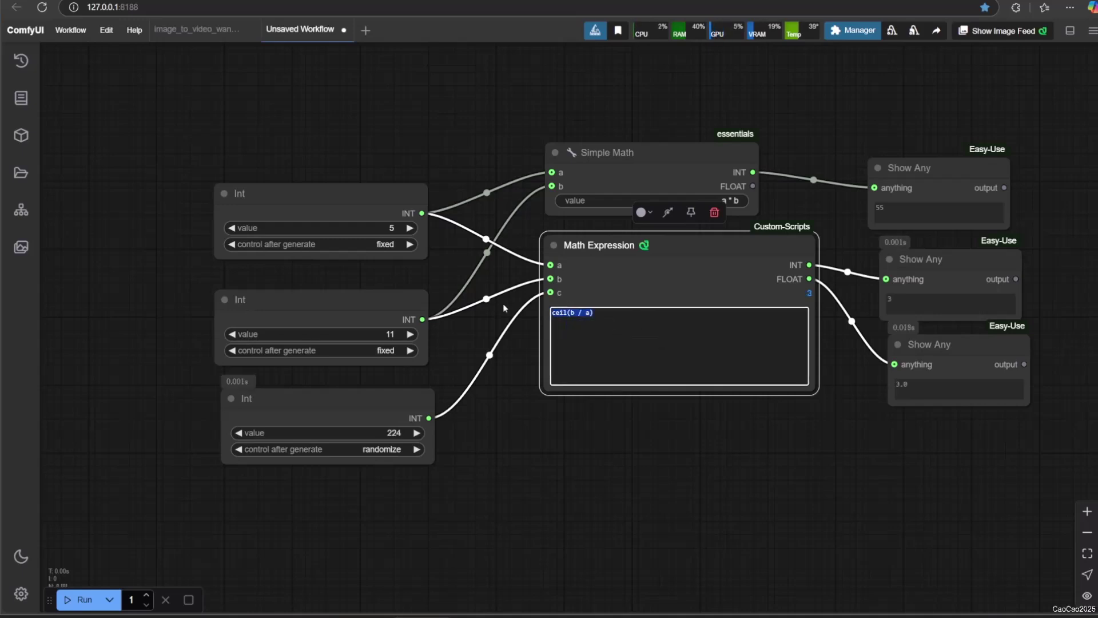
pyautogui.write('a ^^')
pyautogui.hotkey('ctrl', 'Return')
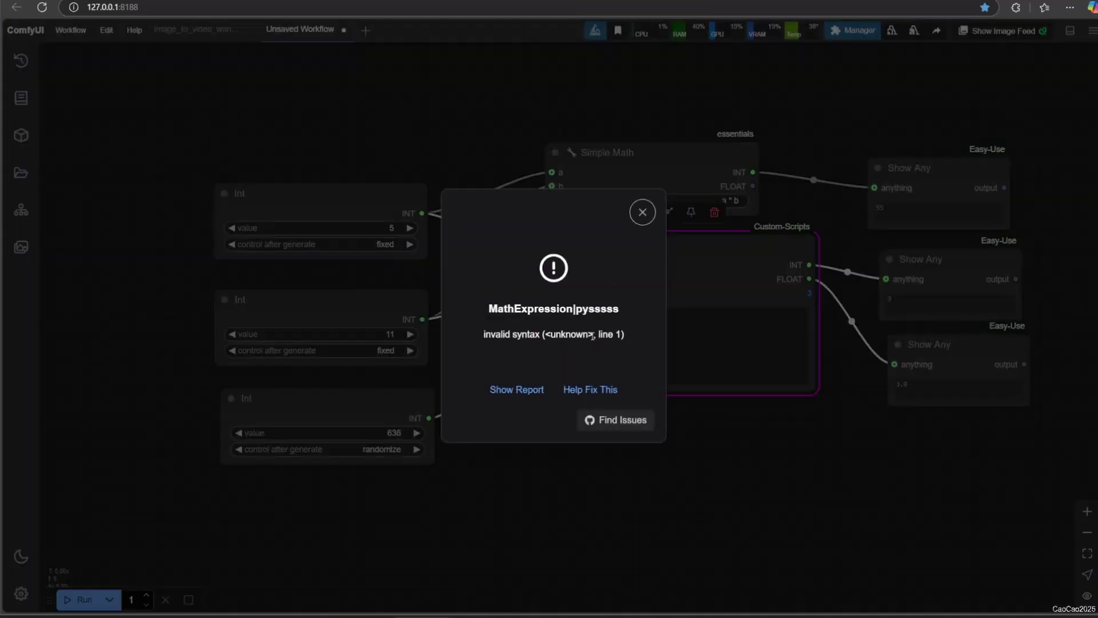
pyautogui.press('Escape')
pyautogui.press('BackSpace')
pyautogui.write('2')
pyautogui.hotkey('ctrl', 'Return')
# Replace the ^ operator with floor division so the formula reads a // 2, and run the workflow.
pyautogui.doubleClick(561, 312)
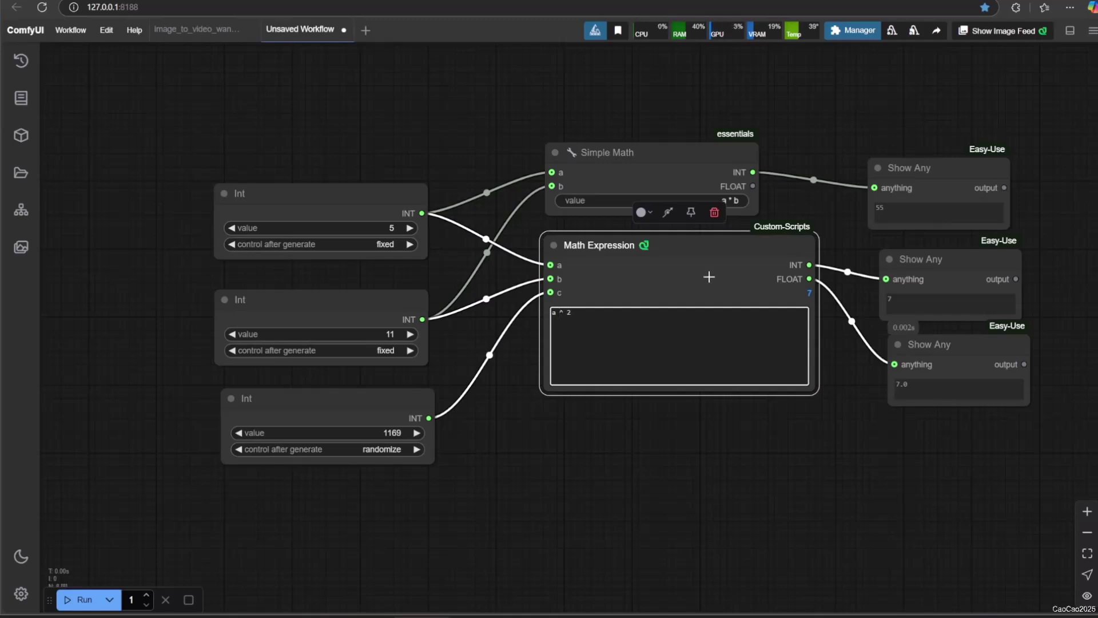
pyautogui.write('//')
pyautogui.hotkey('ctrl', 'Return')
# Reduce the operator to plain division, a / 2, and run the workflow with it and with ceil(a / 2).
pyautogui.press('BackSpace')
pyautogui.hotkey('ctrl', 'Return')
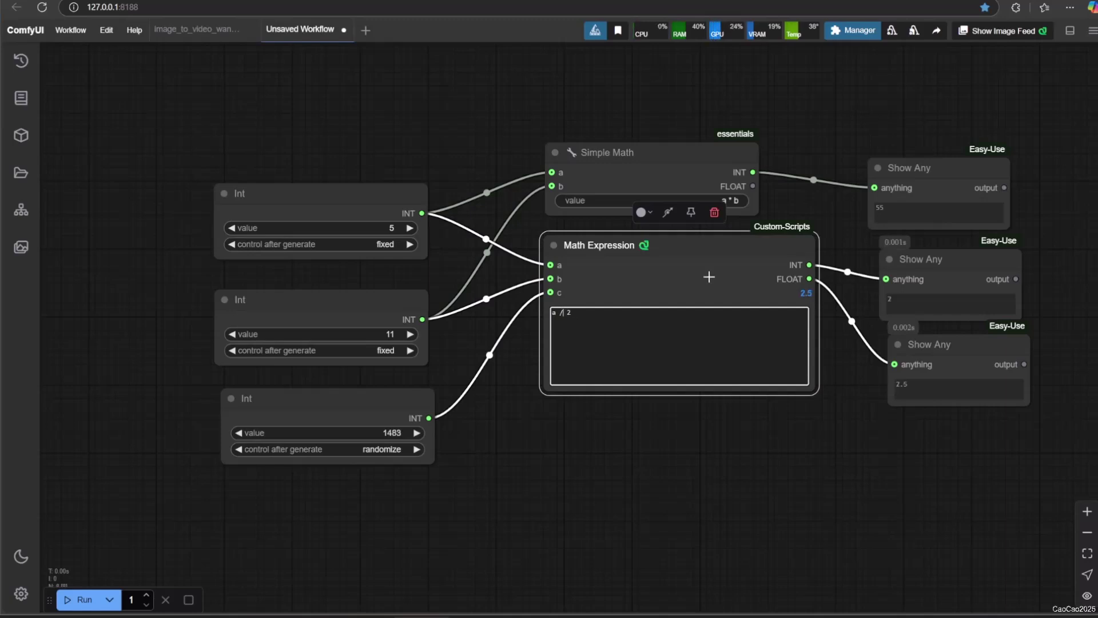
pyautogui.hotkey('ctrl', 'Return')
# Add a Load Image node and connect its IMAGE output to Math Expression's a input.
pyautogui.doubleClick(524, 483)
pyautogui.write('load im')
pyautogui.press('Return')
pyautogui.moveTo(302, 343); pyautogui.dragTo(304, 385)
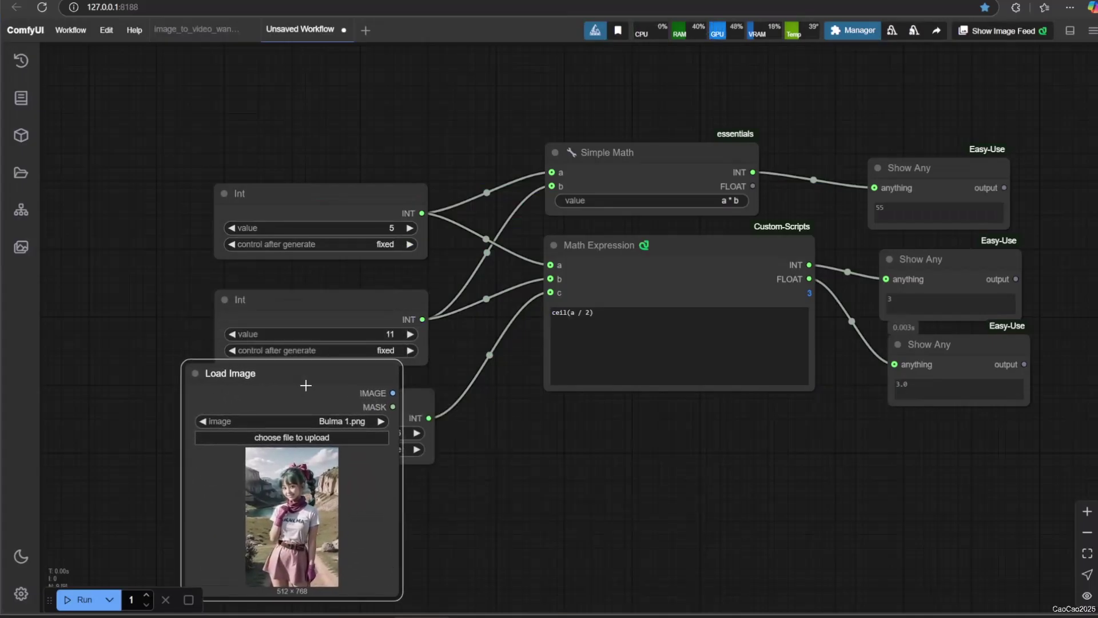
pyautogui.moveTo(391, 392); pyautogui.dragTo(548, 265)
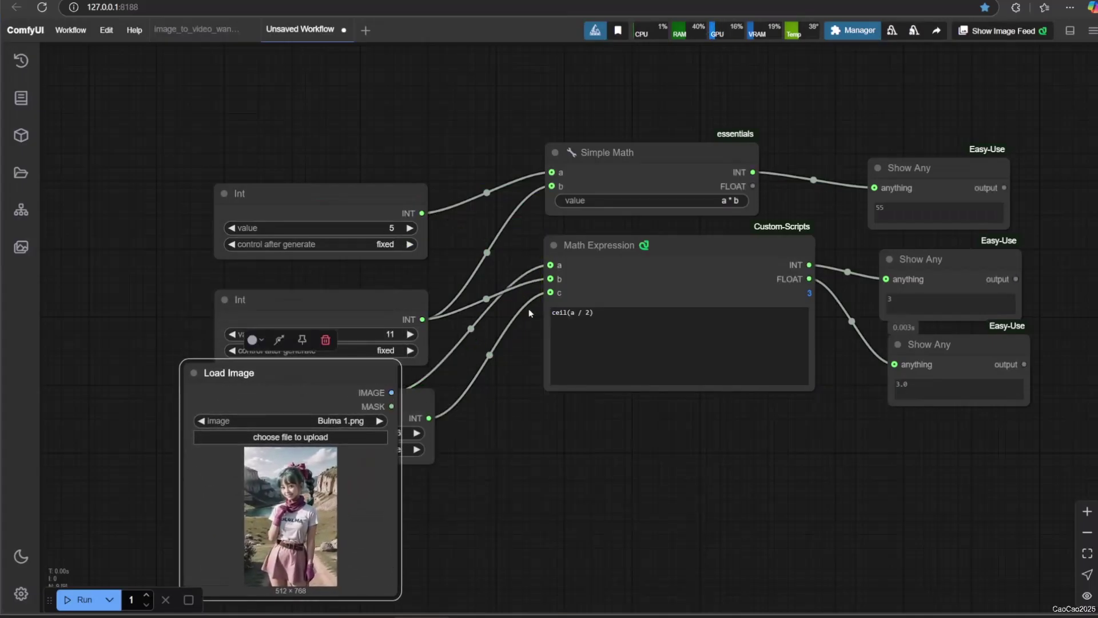
# Replace the Math Expression formula with a.width and run the workflow.
pyautogui.click(613, 332)
pyautogui.hotkey('ctrl', 'a')
pyautogui.write('a.width')
pyautogui.hotkey('ctrl', 'Return')
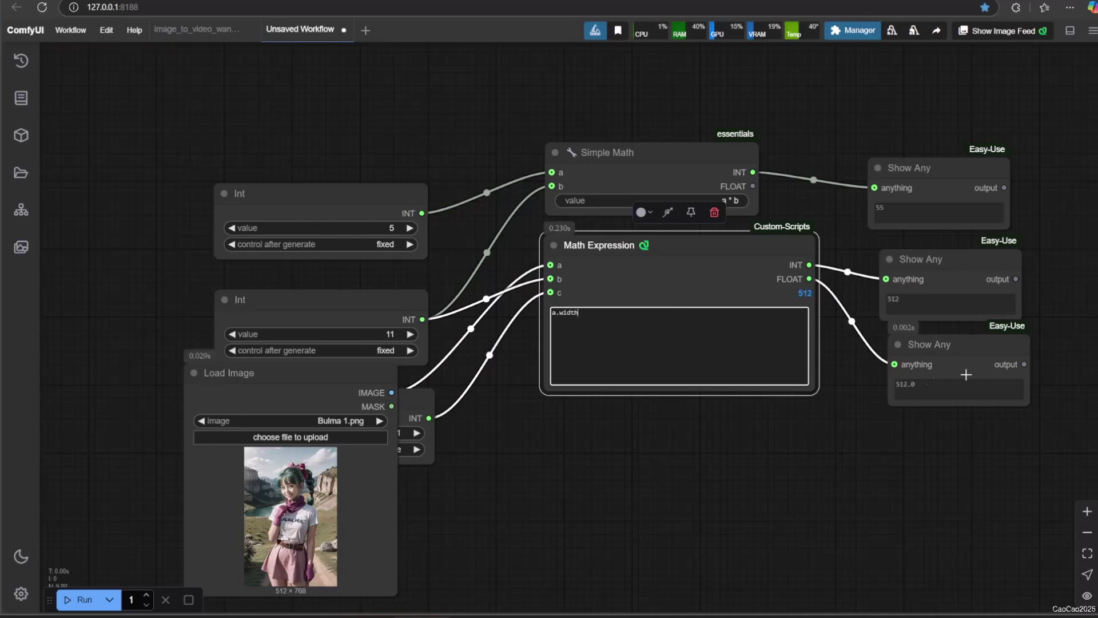
# Append * 2 to the a.width formula and run the workflow.
pyautogui.write('* 2')
pyautogui.hotkey('ctrl', 'Return')
pyautogui.doubleClick(570, 316)
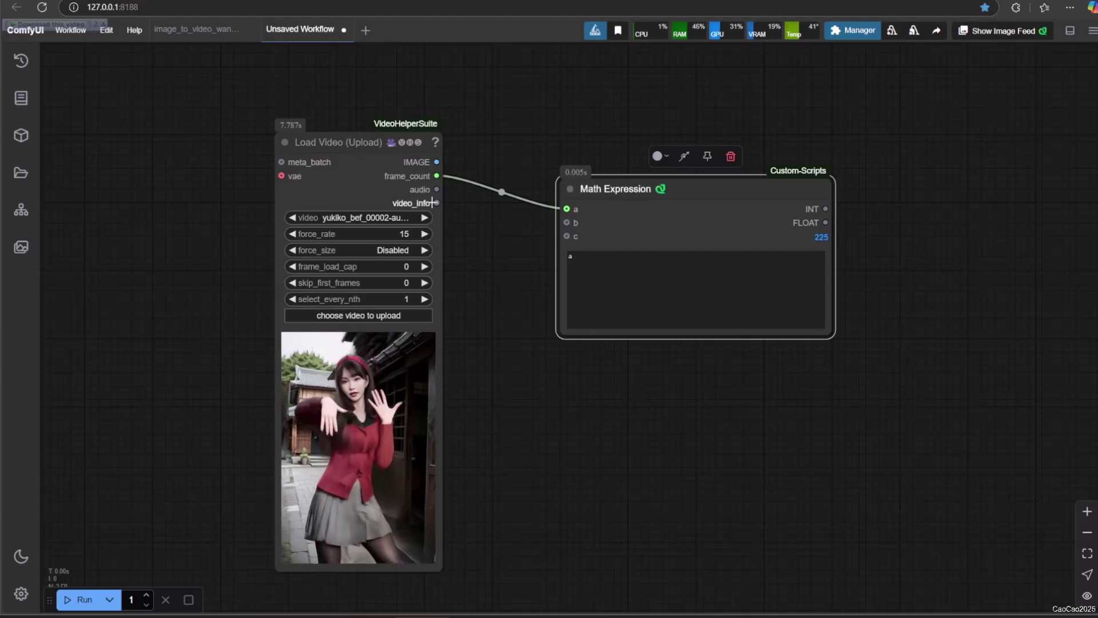
# Move Math Expression aside and place an enlarged Show Any node below it, fed by Load Video's video_info output.
pyautogui.moveTo(618, 193); pyautogui.dragTo(677, 128)
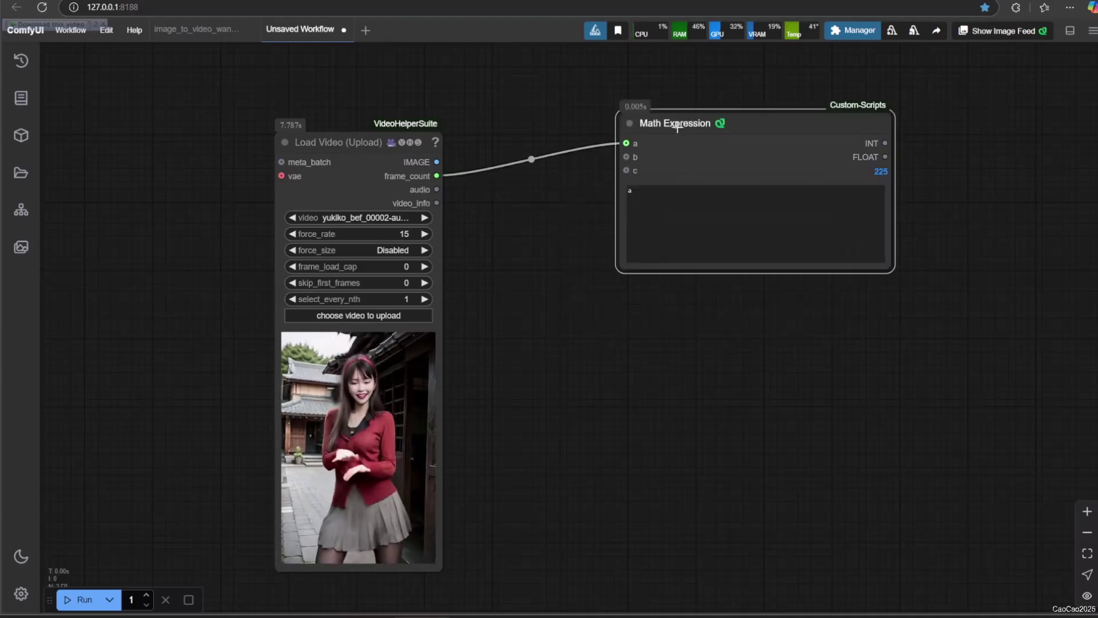
pyautogui.doubleClick(508, 338)
pyautogui.write('show any')
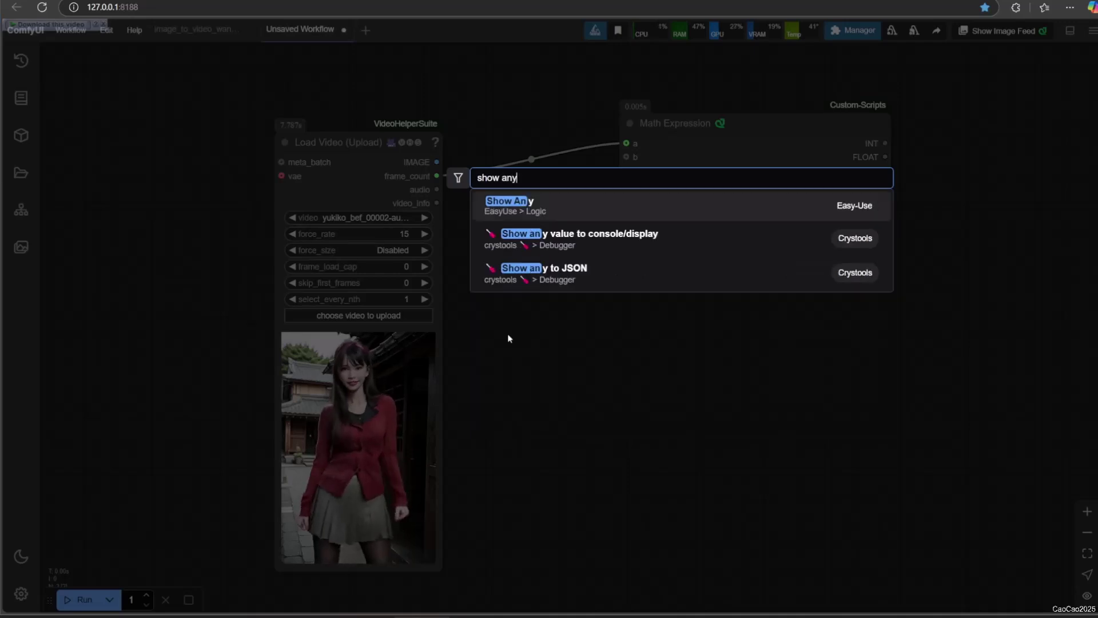
pyautogui.click(525, 209)
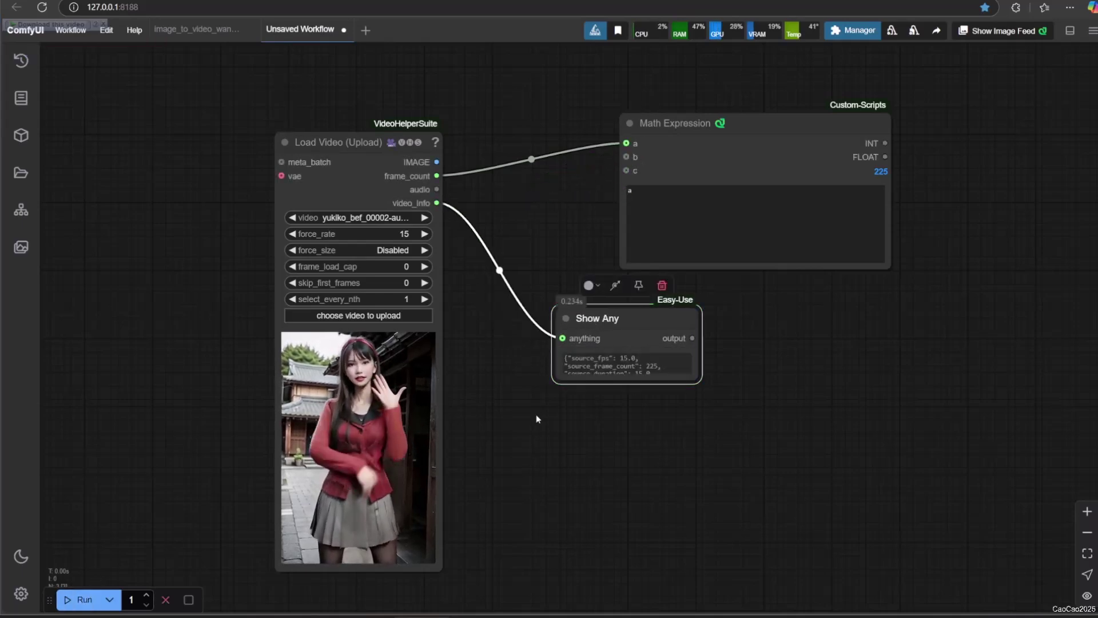
pyautogui.moveTo(708, 388); pyautogui.dragTo(794, 431)
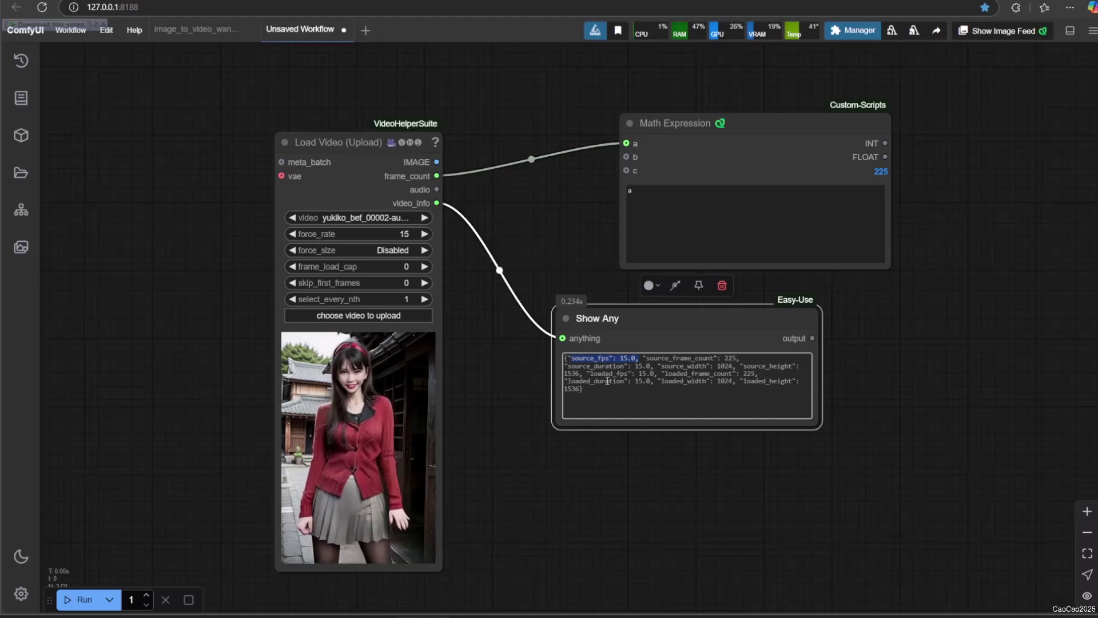
pyautogui.moveTo(618, 316); pyautogui.dragTo(562, 303)
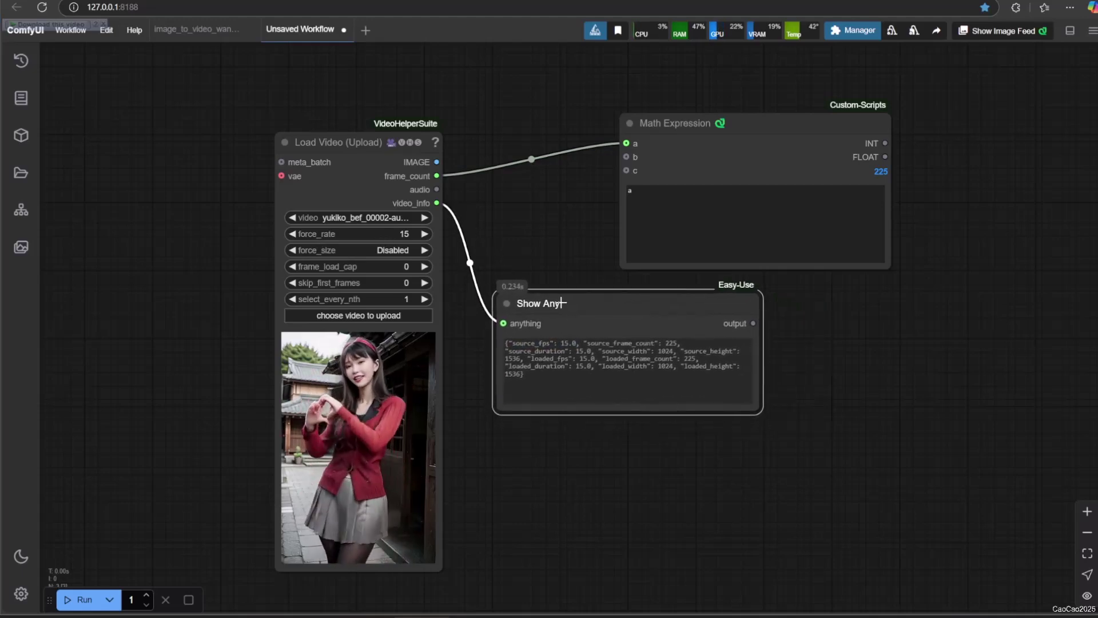
# Look up the Various ComfyUI Nodes by Type pack in the custom nodes manager by its author's name, and close the manager.
pyautogui.click(855, 32)
pyautogui.click(525, 221)
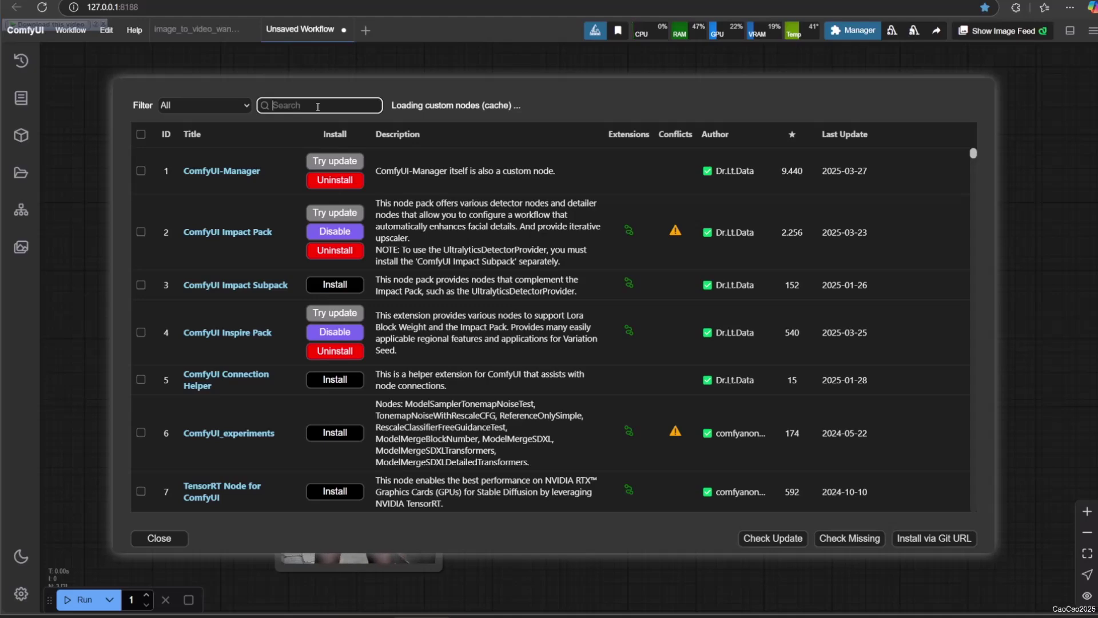
pyautogui.write('jameswal')
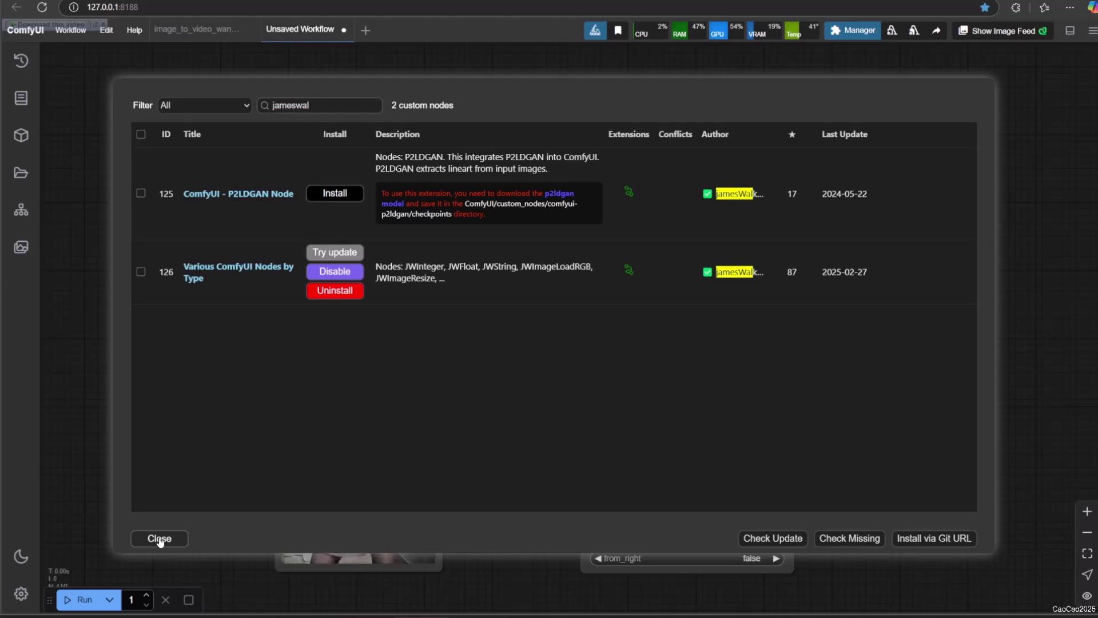
pyautogui.click(160, 539)
pyautogui.click(618, 464)
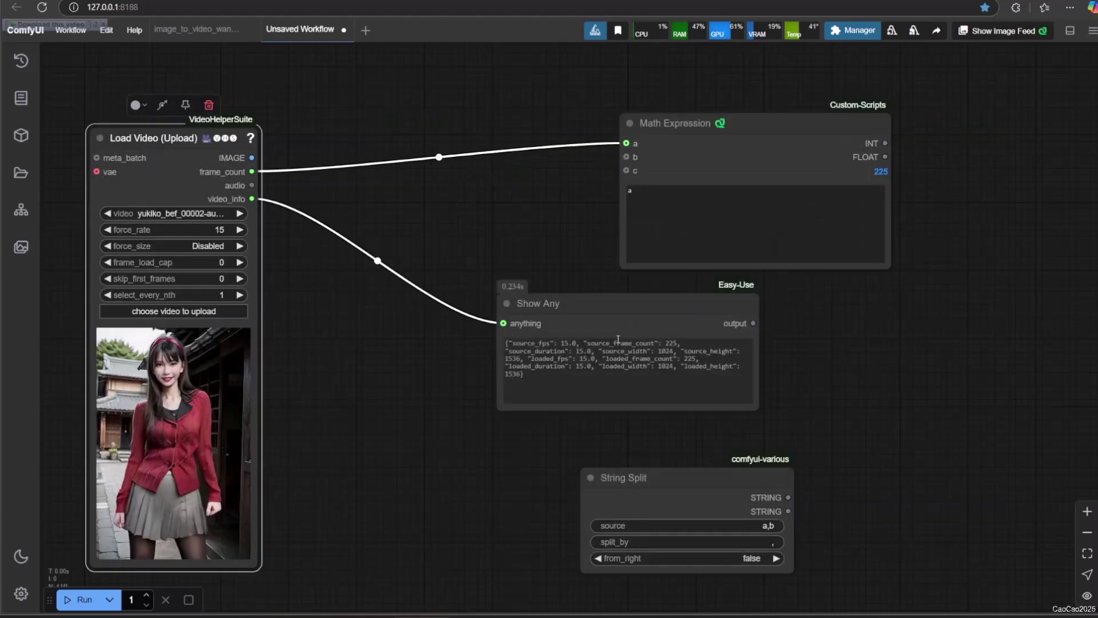
# Move the Show Any and String Split nodes closer to Load Video and place a duplicate Show Any node beside them.
pyautogui.moveTo(618, 306); pyautogui.dragTo(449, 285)
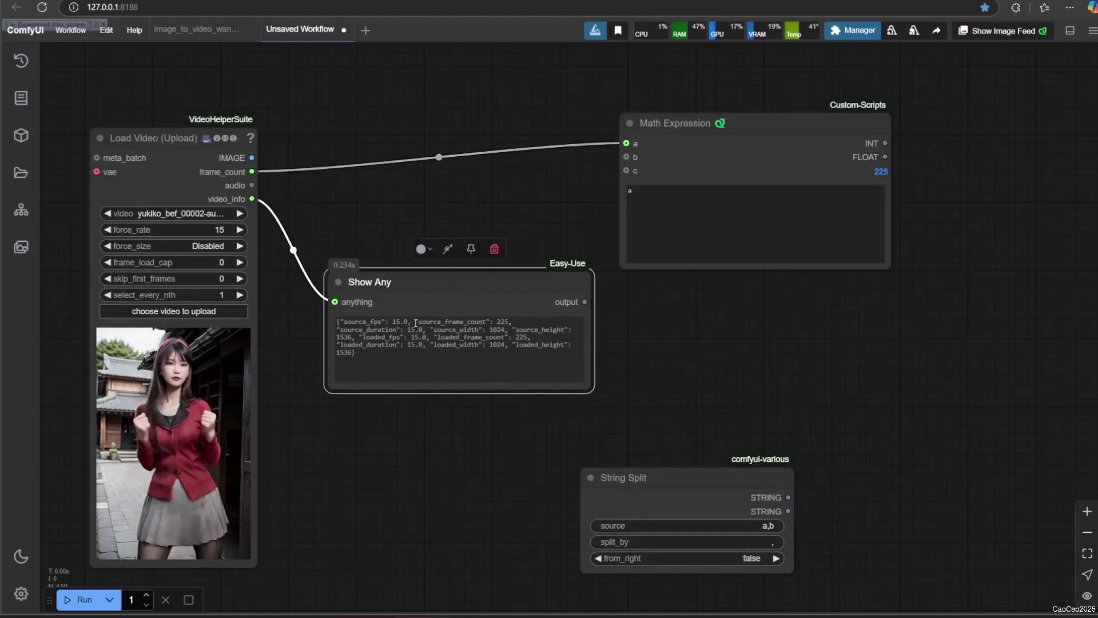
pyautogui.hotkey('ctrl', 'c')
pyautogui.moveTo(620, 477); pyautogui.dragTo(370, 435)
pyautogui.hotkey('ctrl', 'v')
pyautogui.moveTo(692, 329); pyautogui.dragTo(616, 293)
pyautogui.moveTo(453, 288); pyautogui.dragTo(434, 292)
# Feed Show Any's output into String Split, split by {"source_fps":, and show both STRING outputs in separate Show Any nodes.
pyautogui.moveTo(566, 306); pyautogui.dragTo(385, 478)
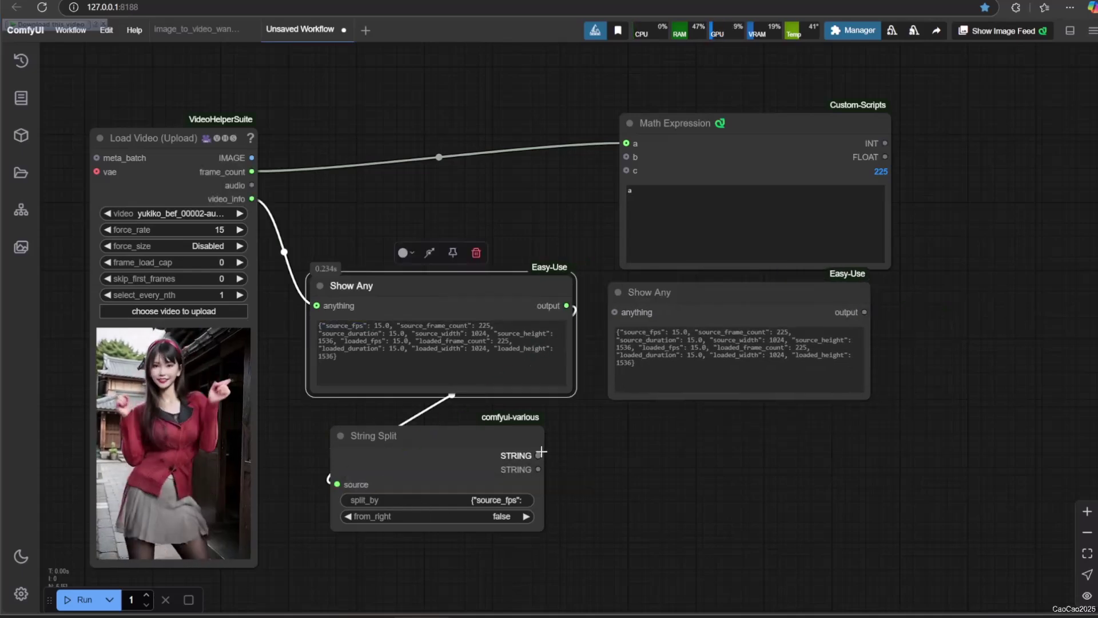
pyautogui.hotkey('ctrl', 'v')
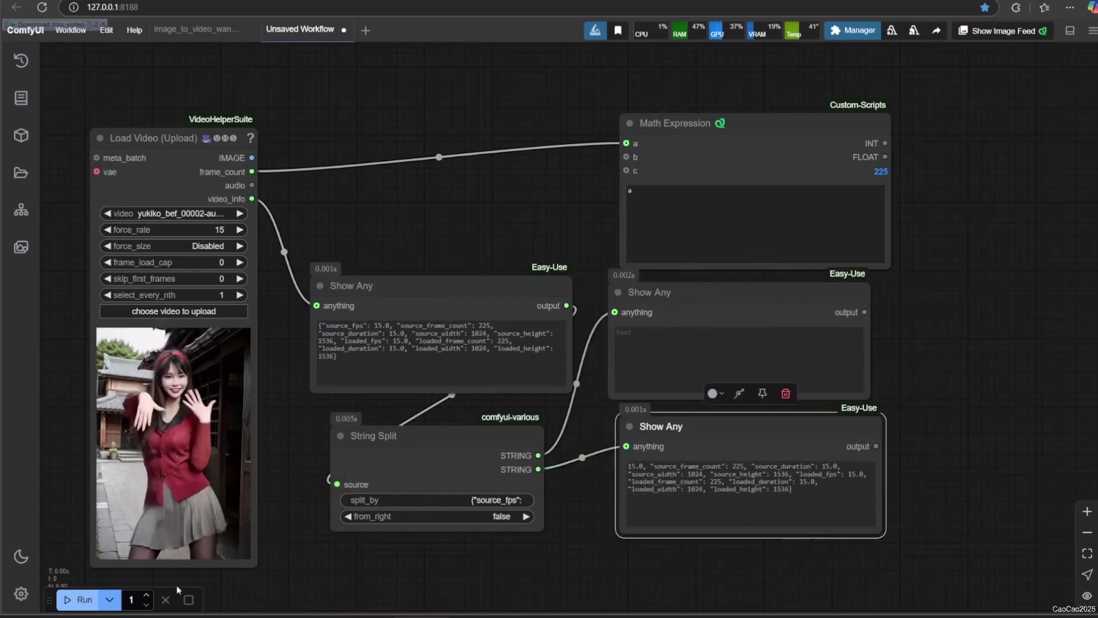
pyautogui.moveTo(649, 466); pyautogui.dragTo(954, 478)
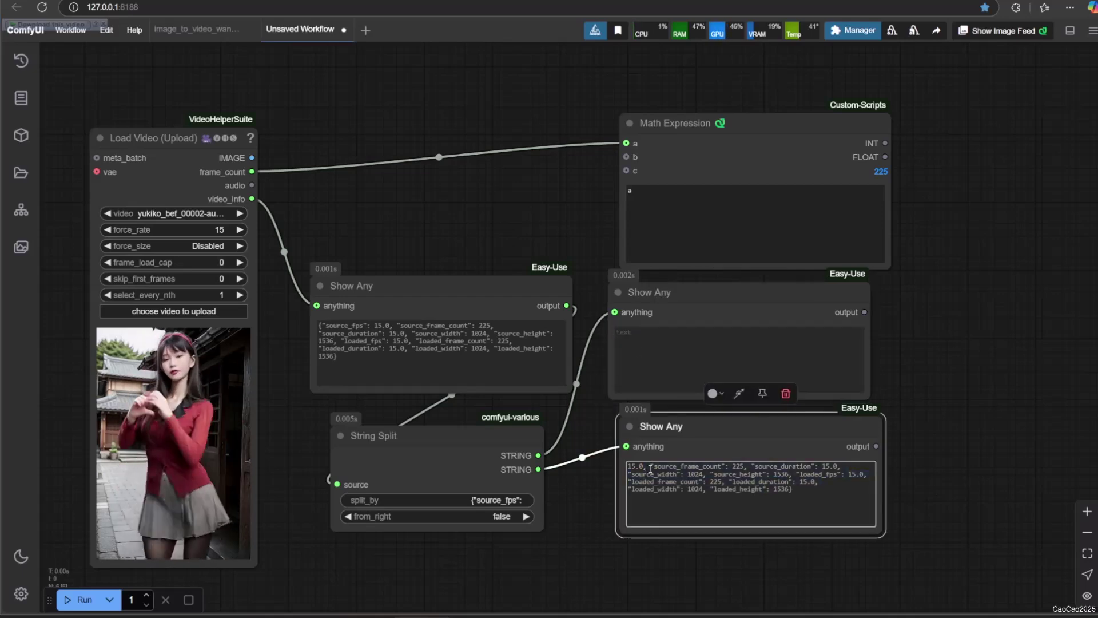
# Delete the empty Show Any node on the first STRING output and move the remaining one into its place.
pyautogui.press('Delete')
pyautogui.moveTo(683, 426); pyautogui.dragTo(658, 297)
# Duplicate String Split below the second Show Any node, using that node's output as source and a comma as split_by.
pyautogui.click(475, 444)
pyautogui.hotkey('ctrl', 'c')
pyautogui.hotkey('ctrl', 'v')
pyautogui.moveTo(748, 437); pyautogui.dragTo(684, 433)
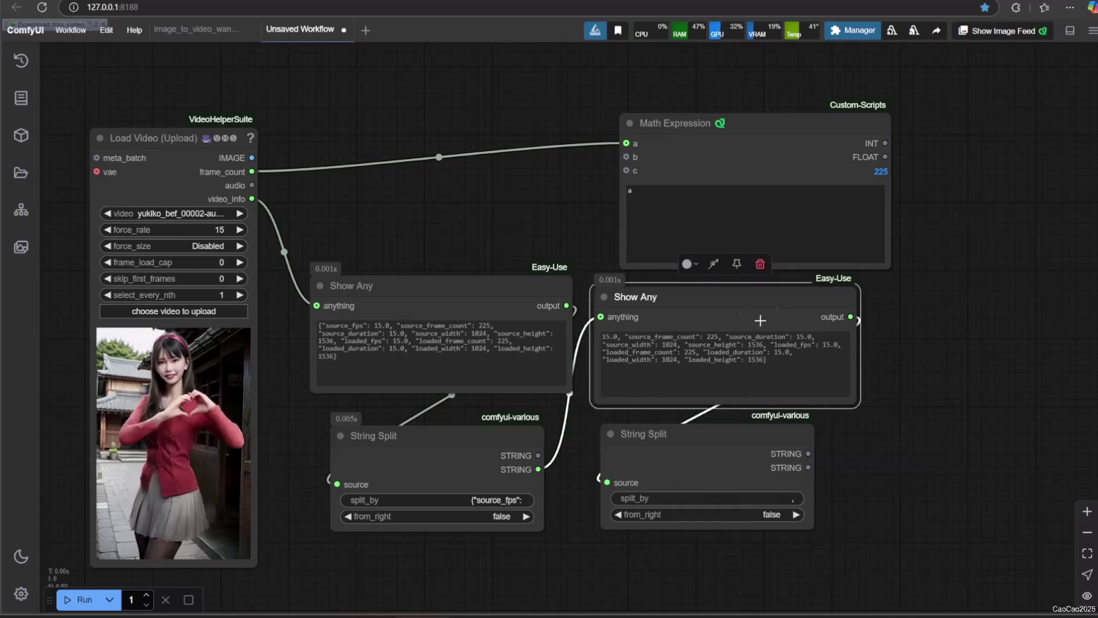
# Place a third Show Any node beside the second, connect the second String Split's first STRING output, and run the workflow.
pyautogui.moveTo(760, 320); pyautogui.dragTo(1050, 323)
pyautogui.click(98, 603)
pyautogui.moveTo(924, 490); pyautogui.dragTo(770, 492)
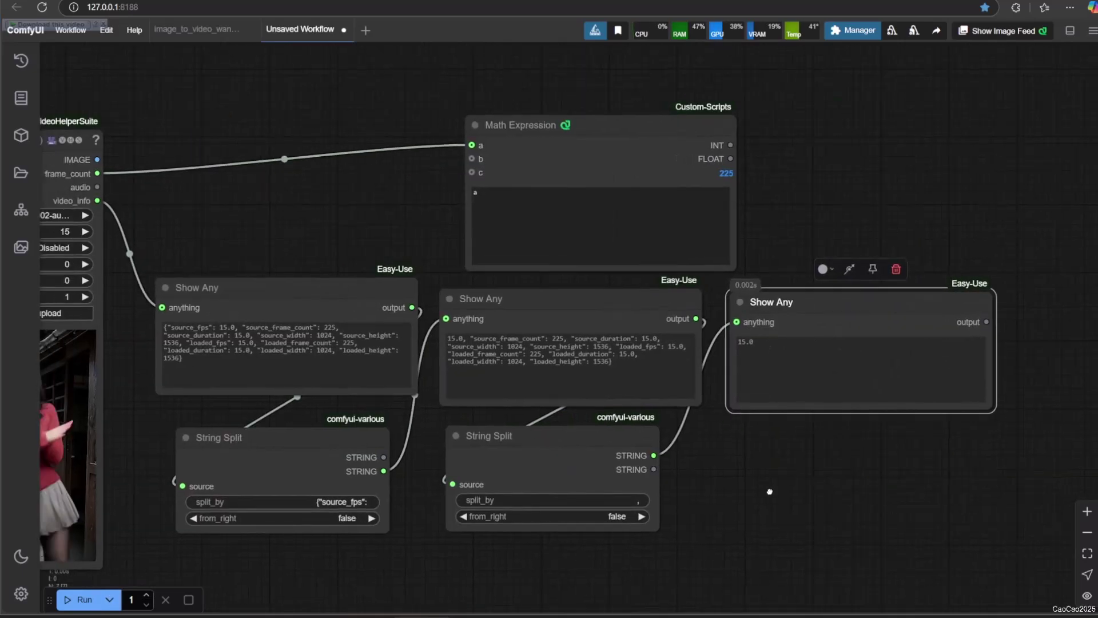
# Add the comfyui-various String to Float node and connect the third Show Any's output to its text input.
pyautogui.moveTo(215, 299); pyautogui.dragTo(215, 314)
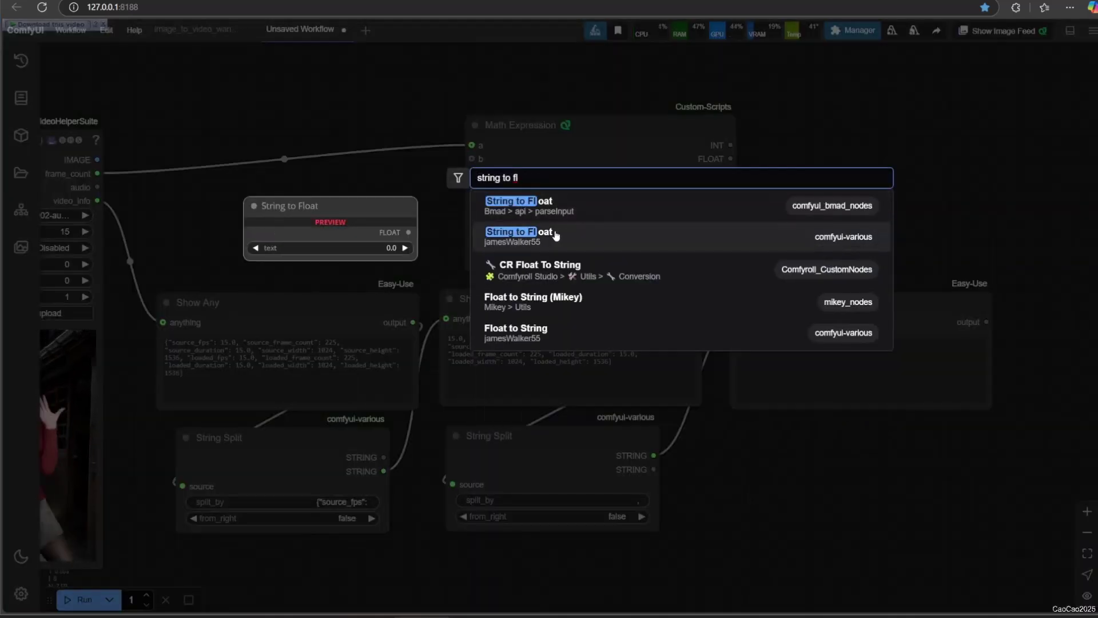
pyautogui.click(554, 237)
pyautogui.moveTo(986, 322); pyautogui.dragTo(769, 512)
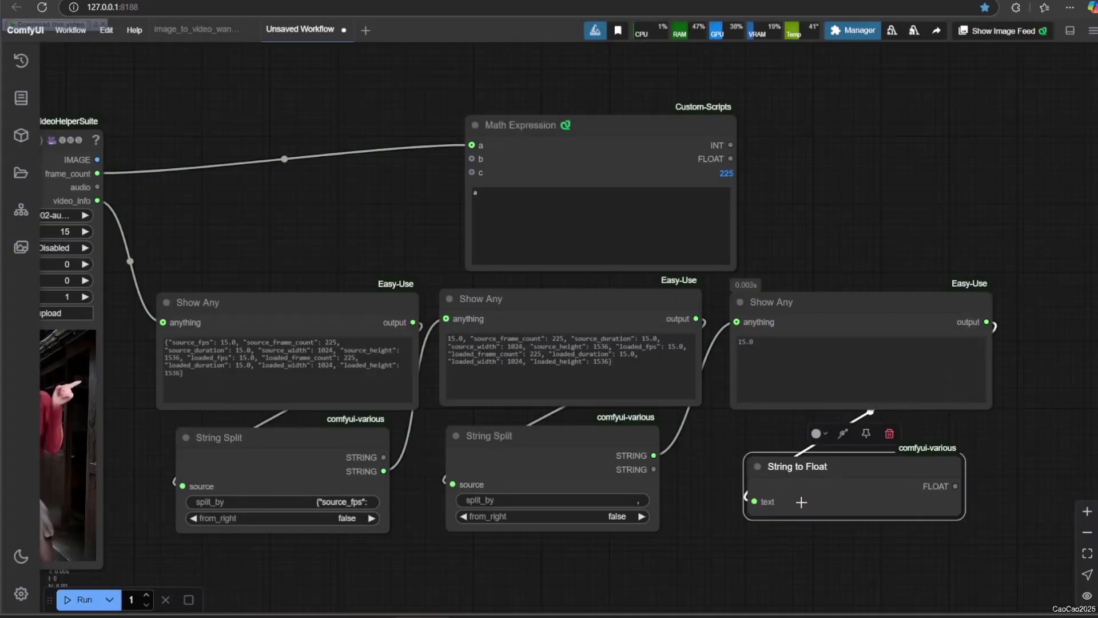
# Collapse the three Show Any nodes.
pyautogui.click(167, 302)
pyautogui.click(450, 299)
pyautogui.click(740, 302)
# Arrange the String Split nodes and the collapsed Show Any nodes into a compact group beside Load Video.
pyautogui.moveTo(222, 443); pyautogui.dragTo(181, 478)
pyautogui.moveTo(165, 423); pyautogui.dragTo(248, 378)
pyautogui.moveTo(561, 387); pyautogui.dragTo(475, 426)
pyautogui.moveTo(870, 422); pyautogui.dragTo(715, 429)
pyautogui.moveTo(281, 353); pyautogui.dragTo(244, 390)
pyautogui.moveTo(552, 261); pyautogui.dragTo(488, 400)
pyautogui.moveTo(836, 264); pyautogui.dragTo(590, 404)
# Move String to Float between Load Video and Math Expression, with its FLOAT output connected to Math Expression's b input.
pyautogui.moveTo(755, 422); pyautogui.dragTo(364, 176)
pyautogui.moveTo(493, 200); pyautogui.dragTo(554, 113)
pyautogui.moveTo(687, 276); pyautogui.dragTo(849, 453)
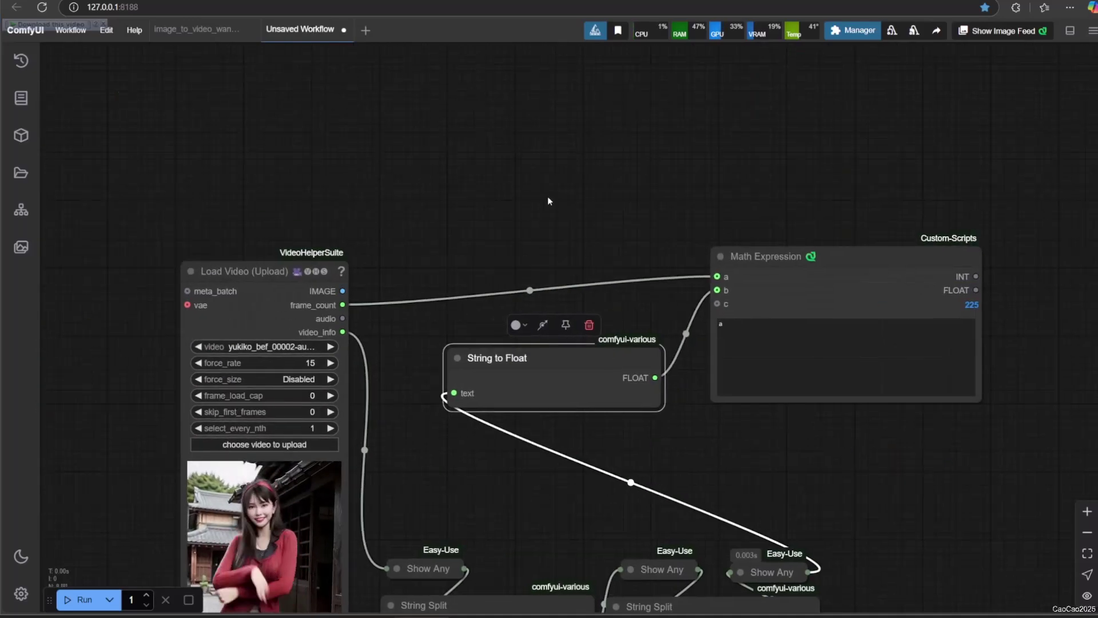
# Add a comfyui-various Integer node above the others and connect its INT output to Math Expression's c input.
pyautogui.click(547, 197)
pyautogui.doubleClick(537, 197)
pyautogui.write('int')
pyautogui.click(605, 247)
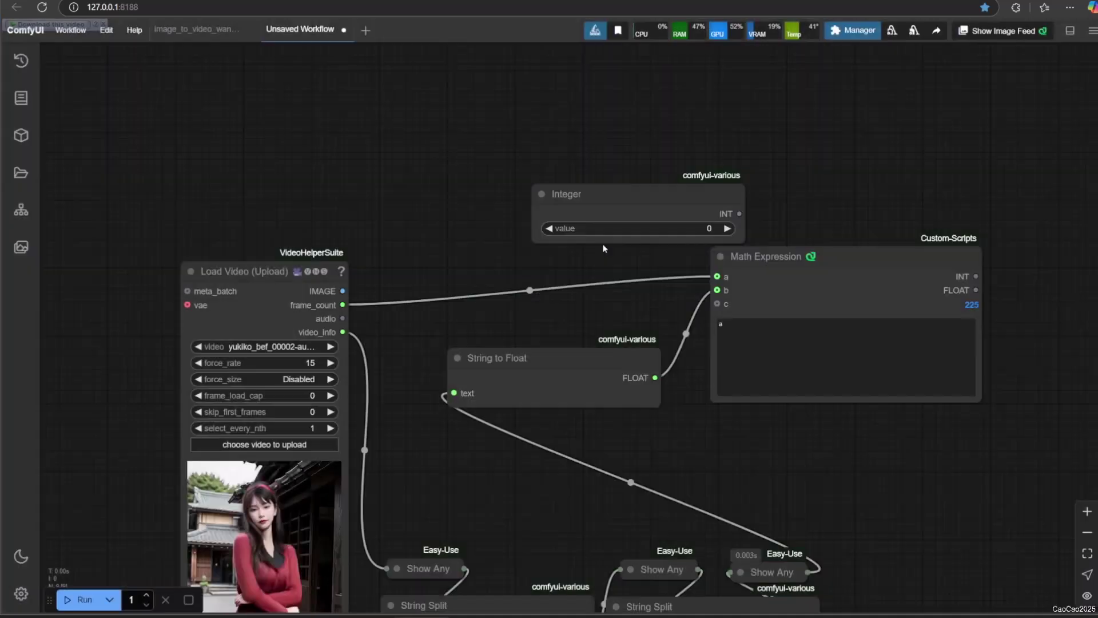
pyautogui.moveTo(605, 195); pyautogui.dragTo(717, 304)
# Set the Integer node's value to 4.
pyautogui.doubleClick(574, 228)
pyautogui.write('5')
pyautogui.press('Return')
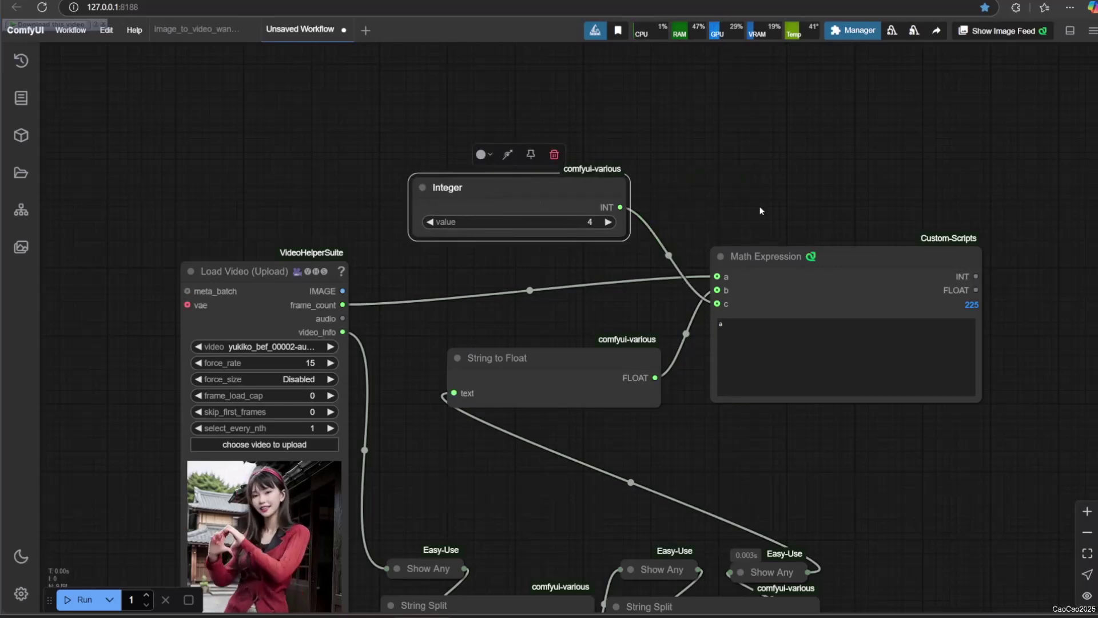
# Duplicate the Load Video (Upload) node and place the copy below the original.
pyautogui.moveTo(759, 206); pyautogui.dragTo(785, 98)
pyautogui.click(297, 166)
pyautogui.hotkey('ctrl', 'c')
pyautogui.moveTo(503, 370); pyautogui.dragTo(553, 3)
pyautogui.hotkey('ctrl', 'v')
pyautogui.moveTo(426, 235); pyautogui.dragTo(300, 317)
pyautogui.moveTo(526, 358); pyautogui.dragTo(534, 422)
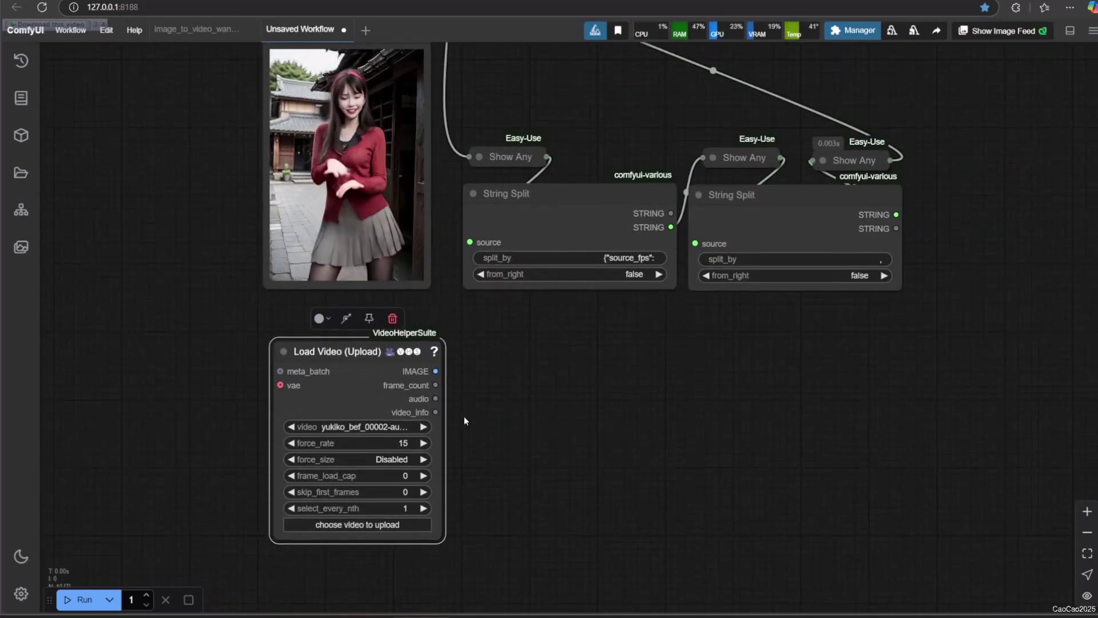
# Shift the Math Expression node slightly toward the Integer and String to Float nodes.
pyautogui.moveTo(617, 109)
pyautogui.mouseDown()
pyautogui.moveTo(602, 202)
pyautogui.moveTo(566, 306)
pyautogui.mouseUp()
pyautogui.scroll(-2, 602, 203)
pyautogui.moveTo(668, 115); pyautogui.dragTo(691, 207)
pyautogui.moveTo(791, 181); pyautogui.dragTo(786, 185)
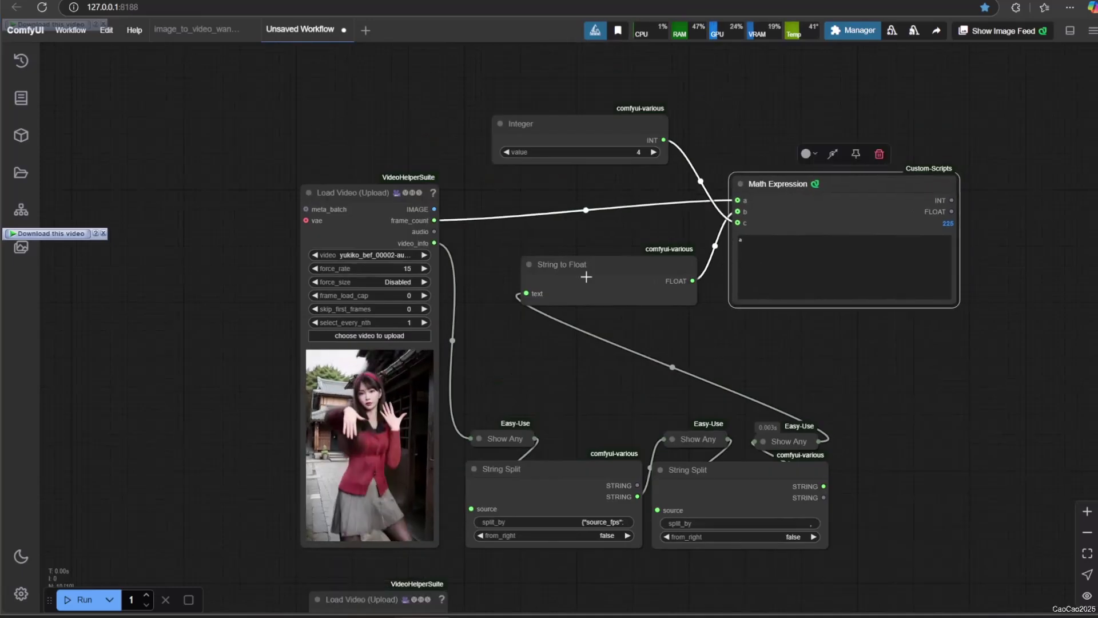
# Set the Math Expression node's formula to b * c and run the workflow.
pyautogui.moveTo(760, 261); pyautogui.dragTo(725, 343)
pyautogui.scroll(2, 725, 343)
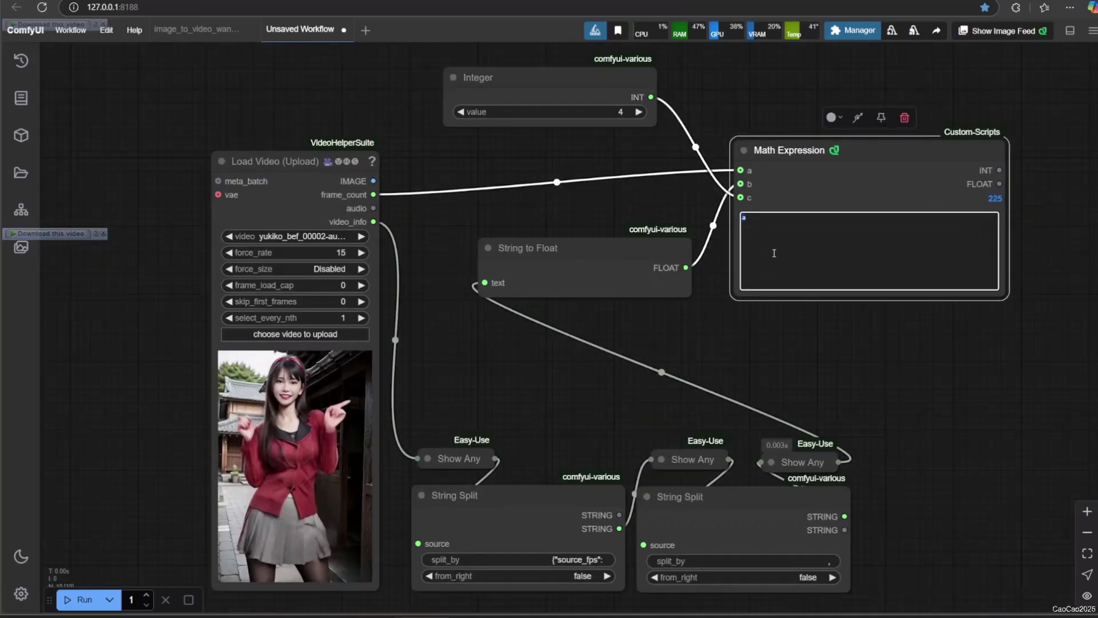
pyautogui.write('b * c')
pyautogui.click(84, 599)
# Connect Math Expression's INT output to the duplicated Load Video node's force_rate and place that node above Math Expression.
pyautogui.moveTo(946, 414); pyautogui.dragTo(921, 323)
pyautogui.scroll(-2, 920, 325)
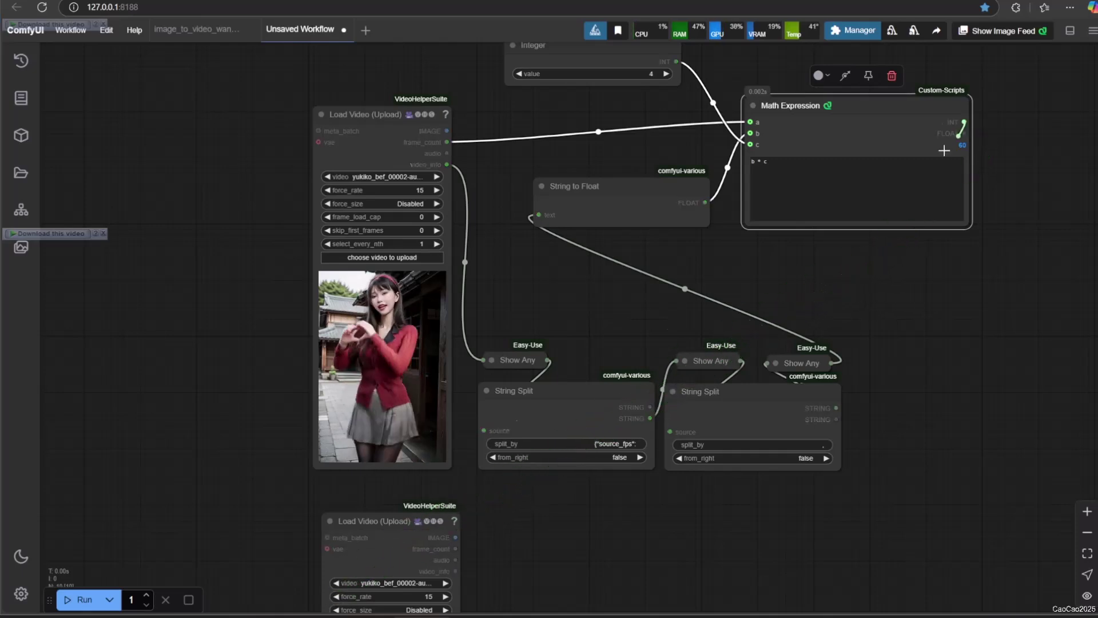
pyautogui.moveTo(341, 596); pyautogui.dragTo(339, 596)
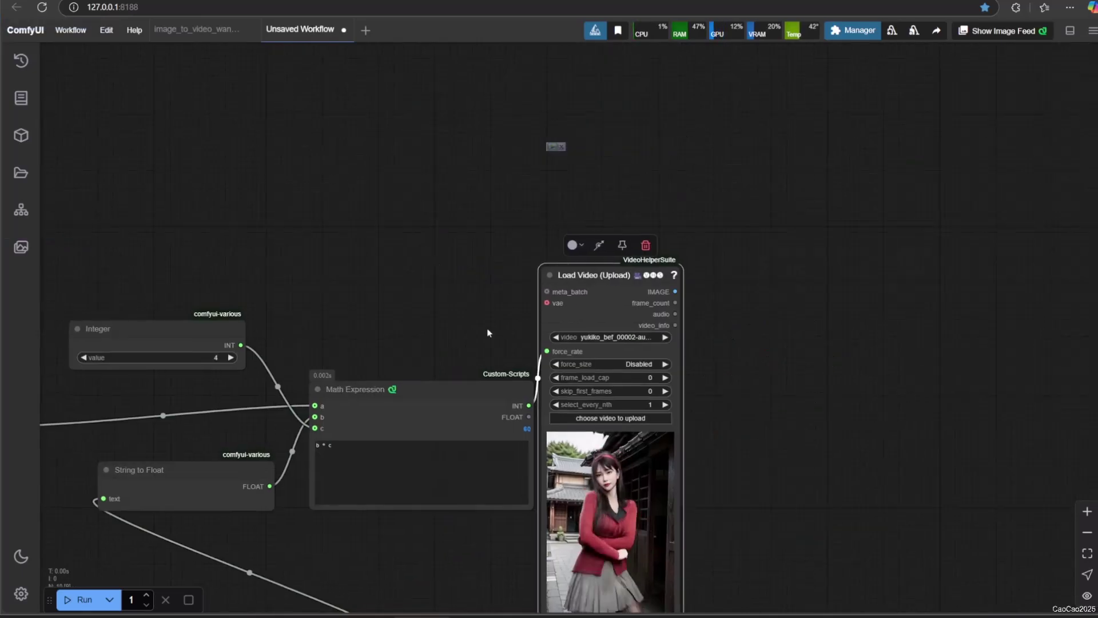
pyautogui.moveTo(589, 275); pyautogui.dragTo(589, 113)
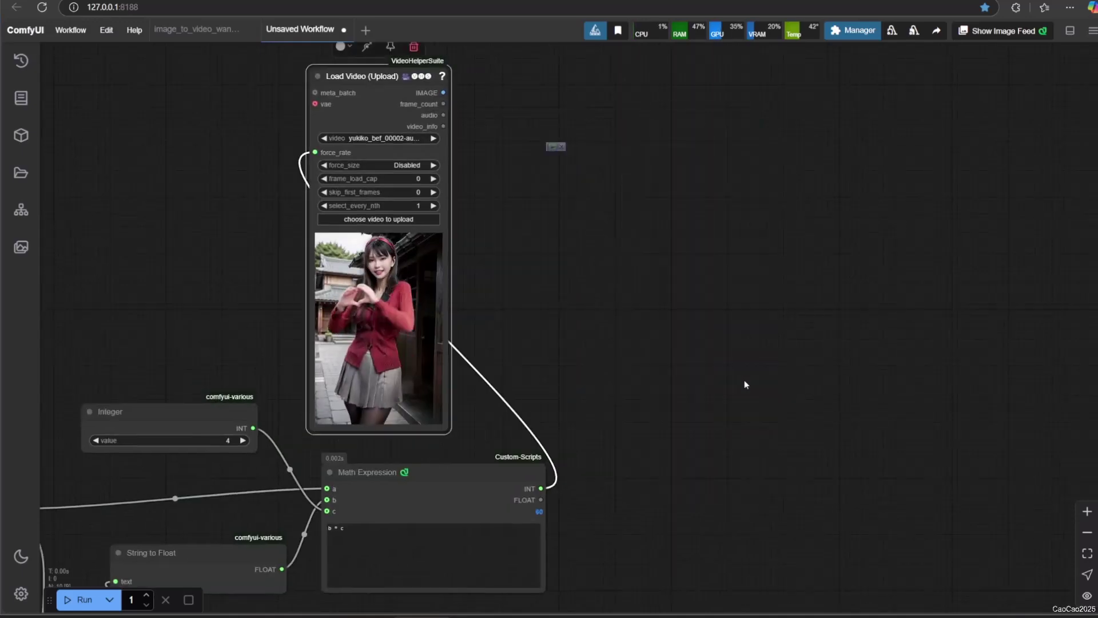
# Add a RIFE VFI node in the free space beside the Math Expression node.
pyautogui.scroll(1, 746, 385)
pyautogui.moveTo(745, 385); pyautogui.dragTo(827, 404)
pyautogui.moveTo(657, 368); pyautogui.dragTo(665, 296)
pyautogui.moveTo(711, 437); pyautogui.dragTo(856, 233)
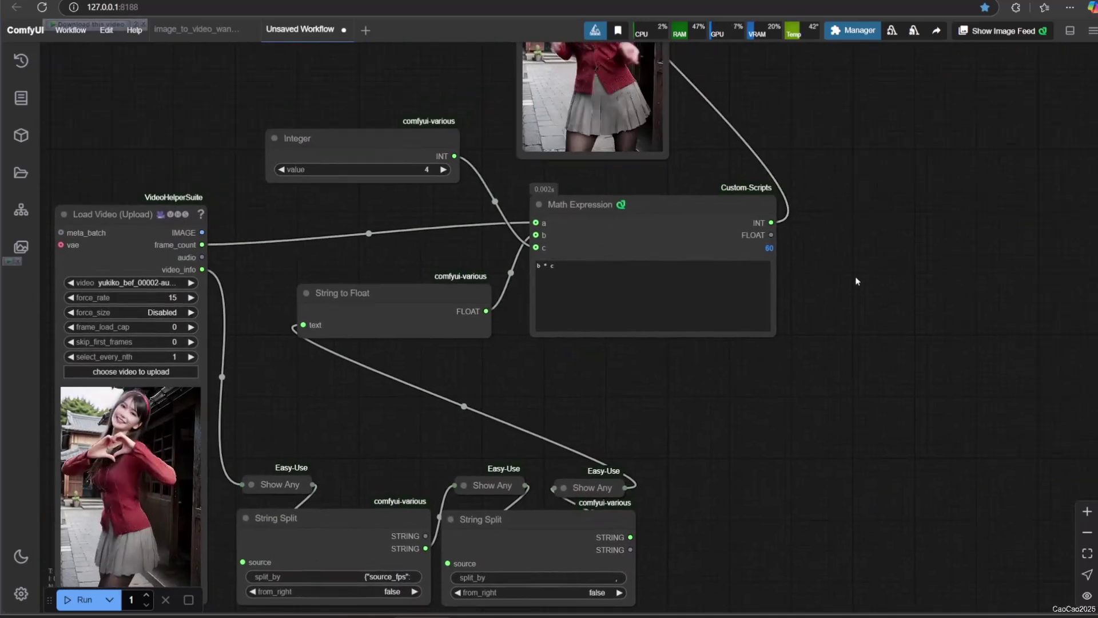
pyautogui.doubleClick(856, 233)
pyautogui.write('rife')
pyautogui.press('Return')
# Place the Integer node above Math Expression and connect its INT output to RIFE VFI's multiplier.
pyautogui.scroll(2, 744, 285)
pyautogui.moveTo(262, 180); pyautogui.dragTo(652, 315)
pyautogui.scroll(-2, 659, 320)
pyautogui.moveTo(122, 157); pyautogui.dragTo(551, 281)
pyautogui.scroll(3, 641, 176)
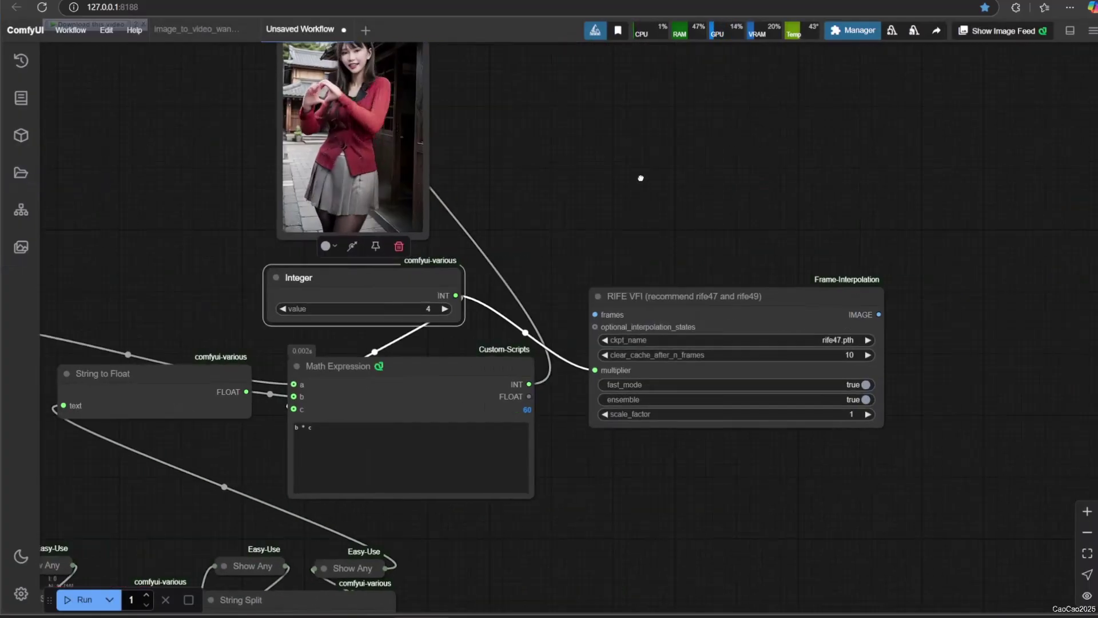
# Add a Video Combine node and place it beyond the RIFE VFI node.
pyautogui.scroll(-2, 560, 176)
pyautogui.scroll(1, 561, 235)
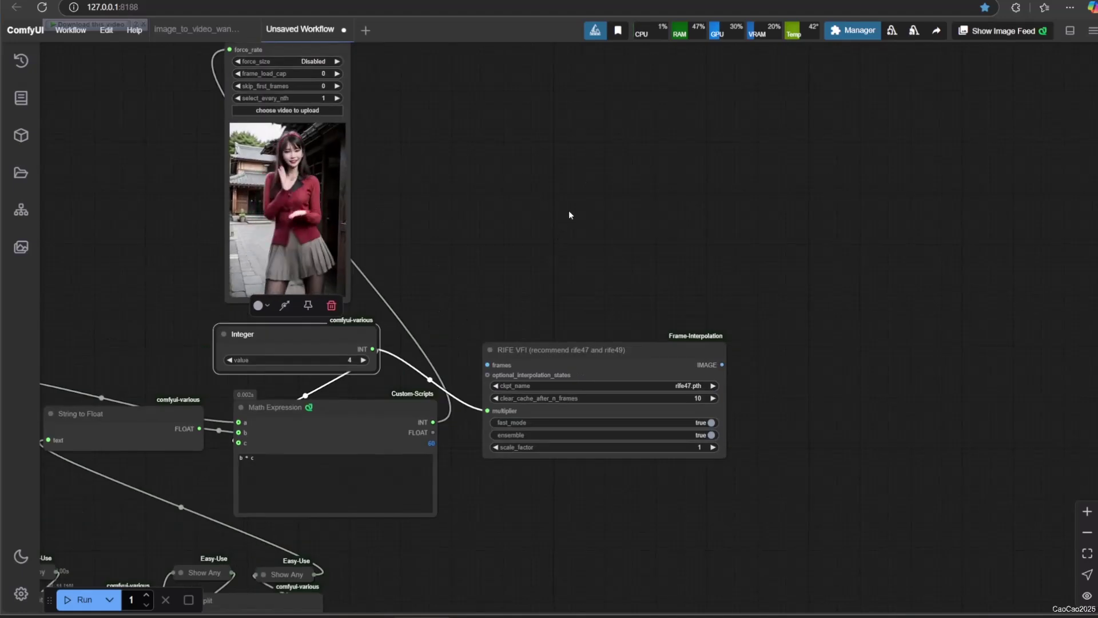
pyautogui.doubleClick(588, 223)
pyautogui.write('combine')
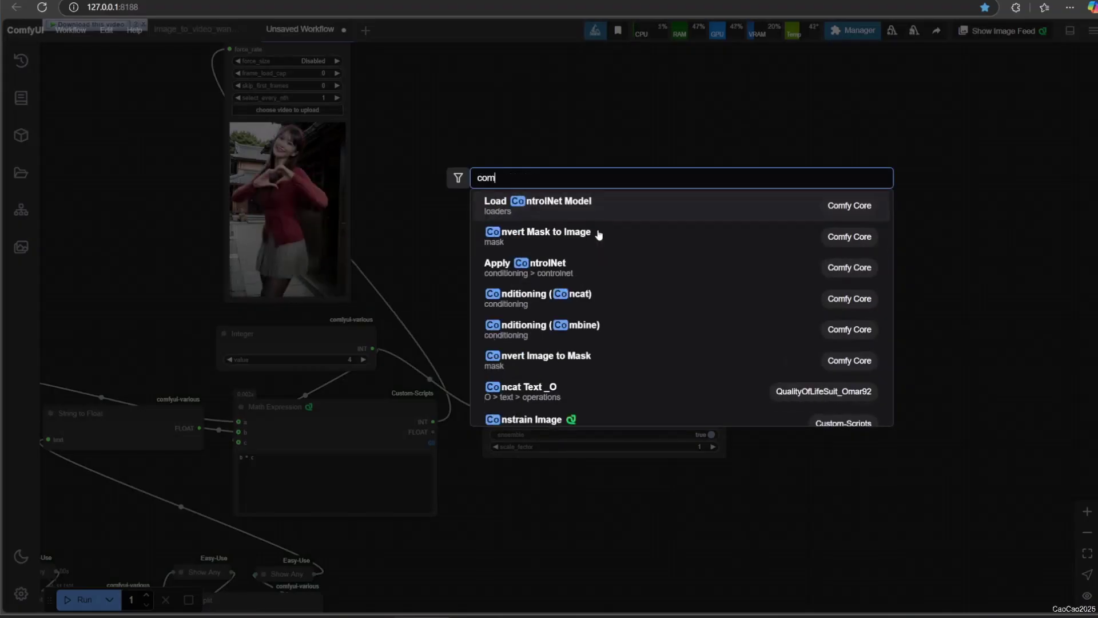
pyautogui.click(588, 209)
pyautogui.moveTo(616, 216); pyautogui.dragTo(812, 294)
# Connect the original Load Video's IMAGE through RIFE VFI to Video Combine's images, and the duplicated Load Video's audio to its audio input.
pyautogui.moveTo(504, 255); pyautogui.dragTo(707, 203)
pyautogui.moveTo(169, 311); pyautogui.dragTo(690, 312)
pyautogui.moveTo(606, 188); pyautogui.dragTo(477, 337)
pyautogui.moveTo(421, 111); pyautogui.dragTo(867, 415)
pyautogui.moveTo(835, 454); pyautogui.dragTo(896, 376)
pyautogui.moveTo(751, 385); pyautogui.dragTo(669, 309)
# Connect Math Expression's FLOAT output to Video Combine's frame_rate.
pyautogui.scroll(2, 669, 308)
pyautogui.moveTo(498, 320); pyautogui.dragTo(455, 305)
pyautogui.moveTo(370, 433); pyautogui.dragTo(801, 333)
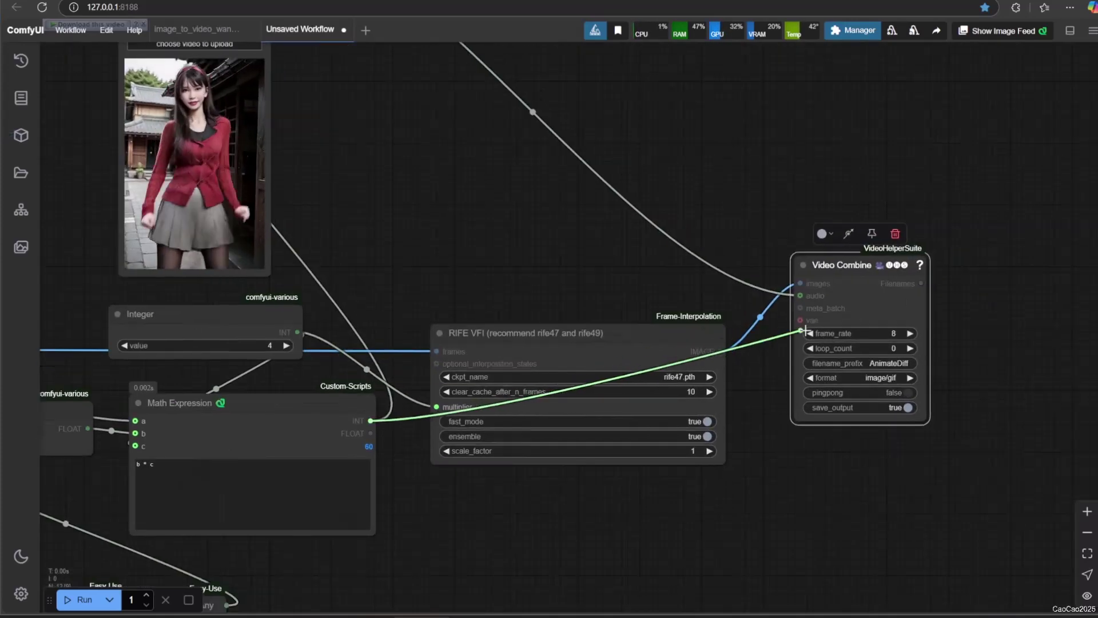
# Set Video Combine's format to video/h265-mp4 and turn off save_output.
pyautogui.click(896, 364)
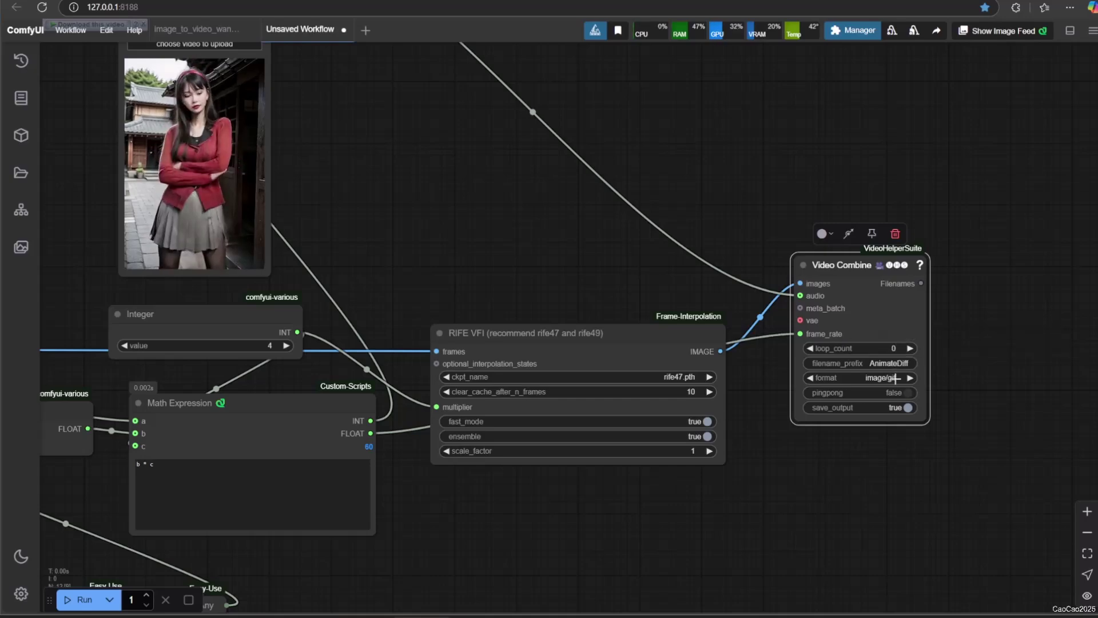
pyautogui.click(894, 377)
pyautogui.click(922, 489)
pyautogui.click(905, 453)
# Add a Meta Batch Manager node above the original Load Video node and set its frames_per_batch to 30.
pyautogui.moveTo(411, 242); pyautogui.dragTo(890, 141)
pyautogui.moveTo(1035, 470); pyautogui.dragTo(619, 486)
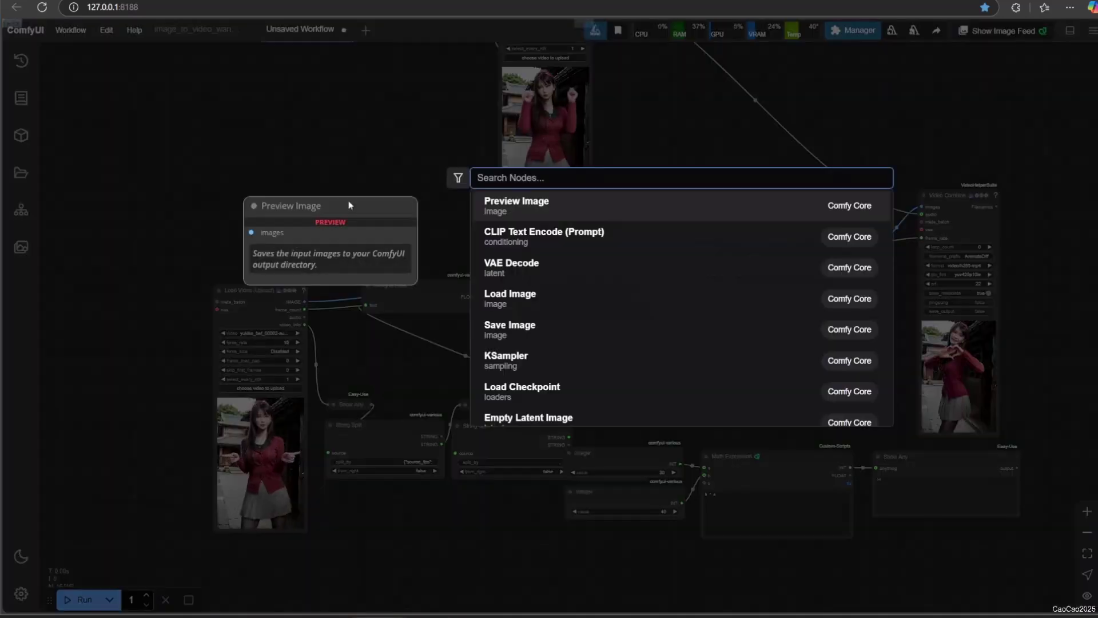
pyautogui.write('meta batch')
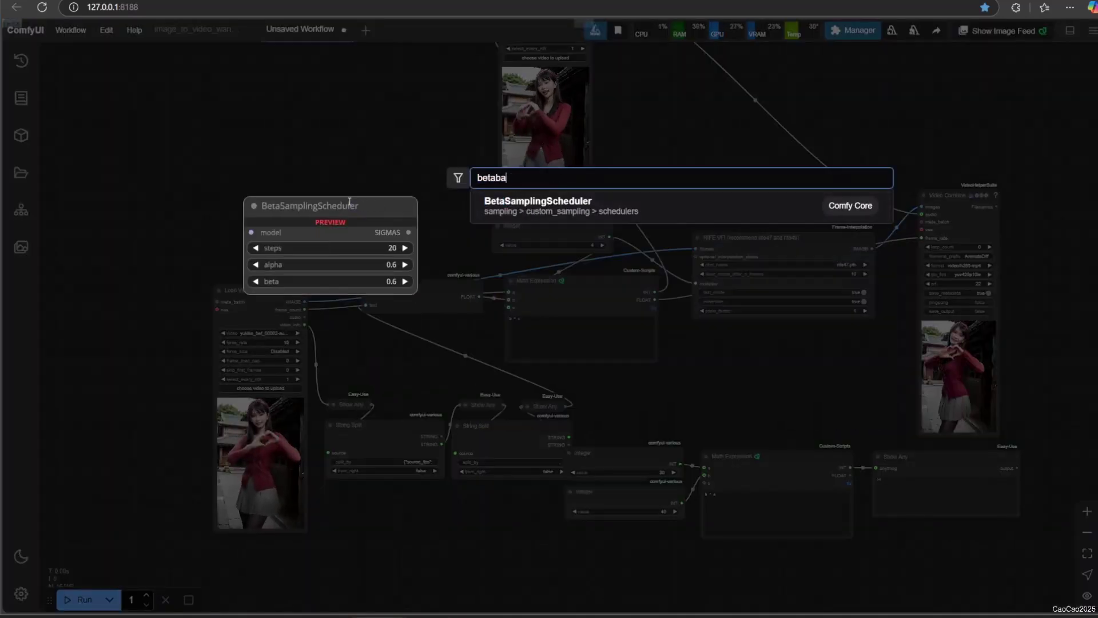
pyautogui.press('Return')
pyautogui.scroll(2, 428, 227)
pyautogui.click(378, 219)
pyautogui.write('30')
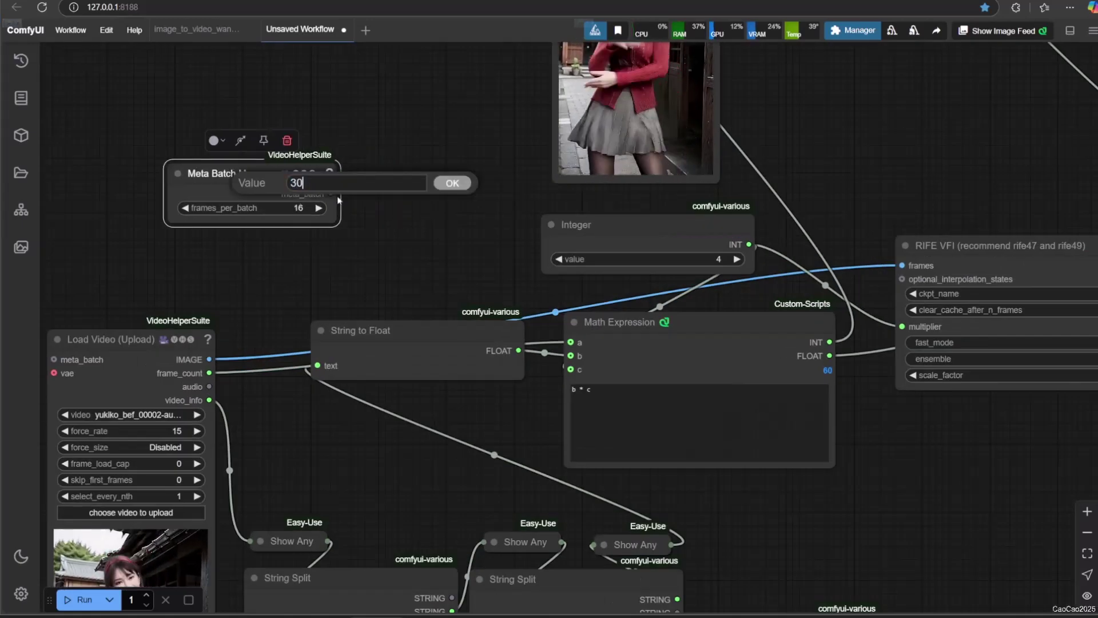
pyautogui.press('Return')
pyautogui.scroll(2, 343, 197)
pyautogui.moveTo(315, 197); pyautogui.dragTo(292, 197)
# Duplicate the b * c Math Expression node and place the copy beside the Meta Batch Manager.
pyautogui.click(791, 364)
pyautogui.hotkey('ctrl', 'c')
pyautogui.hotkey('ctrl', 'v')
pyautogui.moveTo(814, 349); pyautogui.dragTo(475, 195)
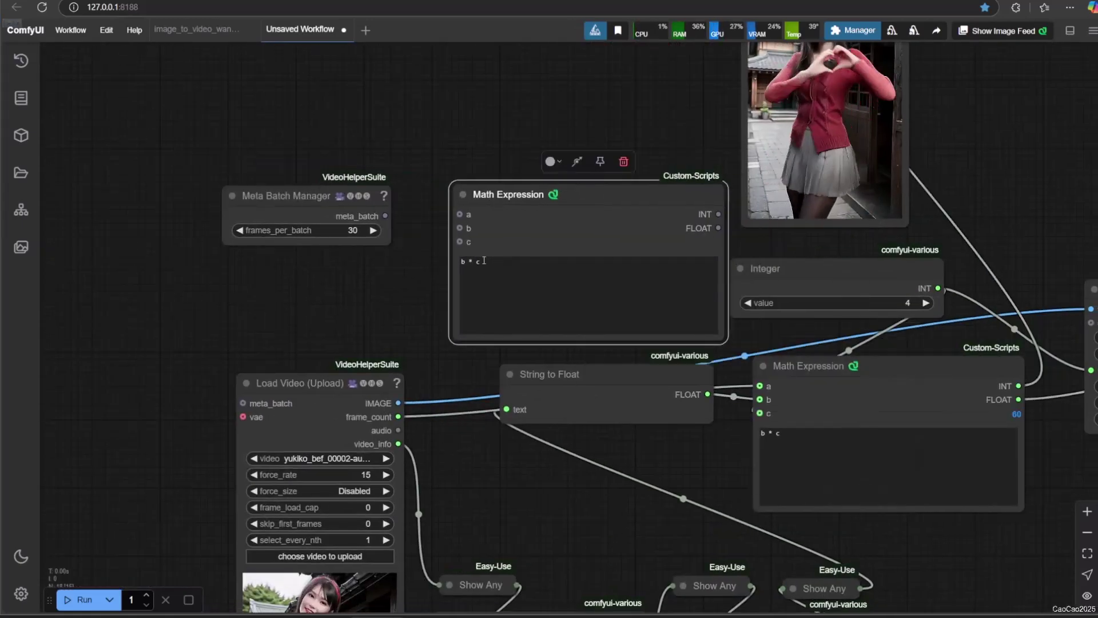
pyautogui.moveTo(423, 275); pyautogui.dragTo(370, 292)
pyautogui.moveTo(309, 233); pyautogui.dragTo(262, 218)
pyautogui.moveTo(437, 223); pyautogui.dragTo(361, 194)
# Add another Integer node near the Meta Batch Manager and set its value to 30.
pyautogui.moveTo(103, 133); pyautogui.dragTo(257, 172)
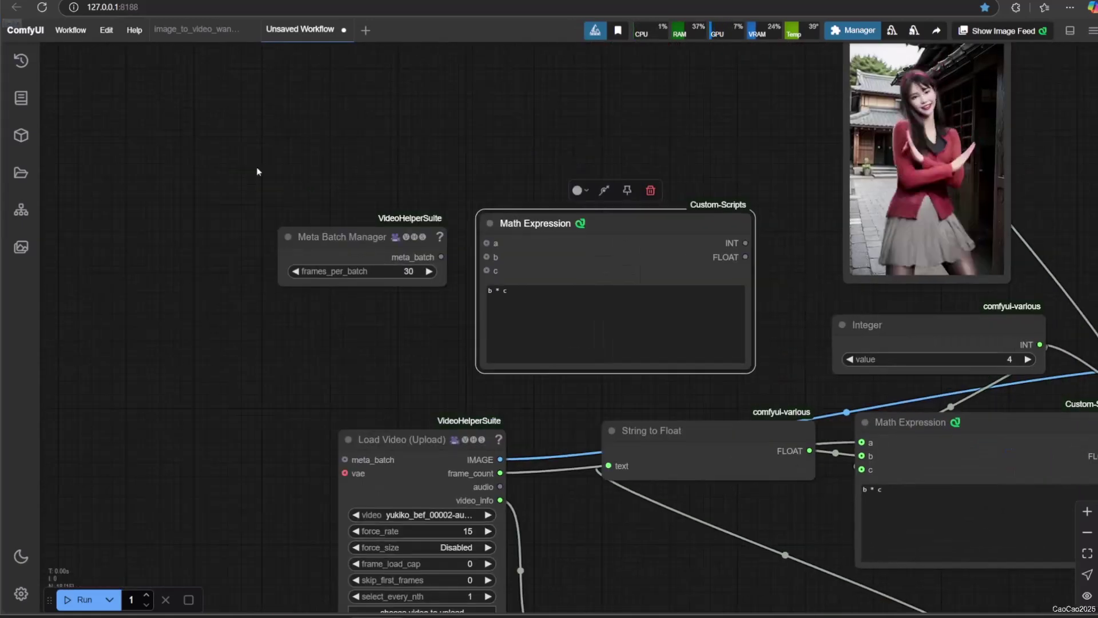
pyautogui.doubleClick(257, 172)
pyautogui.write('inte')
pyautogui.click(490, 210)
pyautogui.click(409, 190)
pyautogui.write('30')
pyautogui.press('Return')
# Connect the new Integer to Meta Batch Manager's frames_per_batch and the copied Math Expression's a, and the original Load Video's frame_count to b.
pyautogui.moveTo(464, 176); pyautogui.dragTo(355, 271)
pyautogui.moveTo(377, 232); pyautogui.dragTo(589, 141)
pyautogui.moveTo(464, 177); pyautogui.dragTo(490, 241)
pyautogui.moveTo(409, 164); pyautogui.dragTo(398, 164)
pyautogui.moveTo(499, 473); pyautogui.dragTo(489, 257)
pyautogui.moveTo(329, 159); pyautogui.dragTo(317, 158)
pyautogui.click(572, 147)
pyautogui.moveTo(532, 223); pyautogui.dragTo(440, 223)
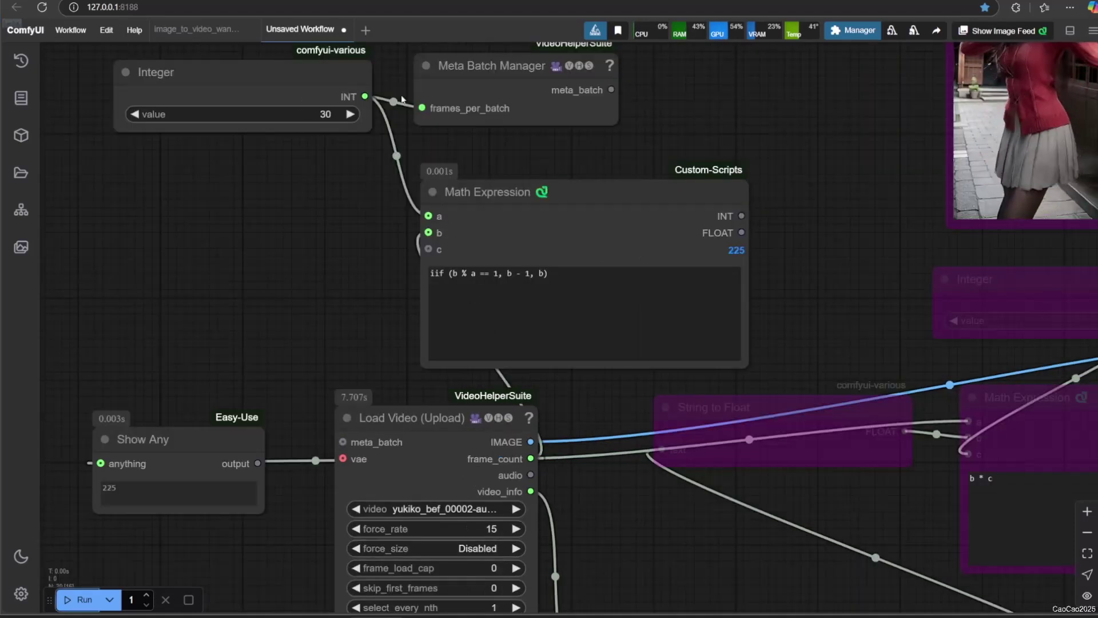
# Set the original Load Video's frame_load_cap to 31 and run the workflow to test the conditional expression.
pyautogui.click(483, 568)
pyautogui.write('31')
pyautogui.press('Return')
pyautogui.click(83, 599)
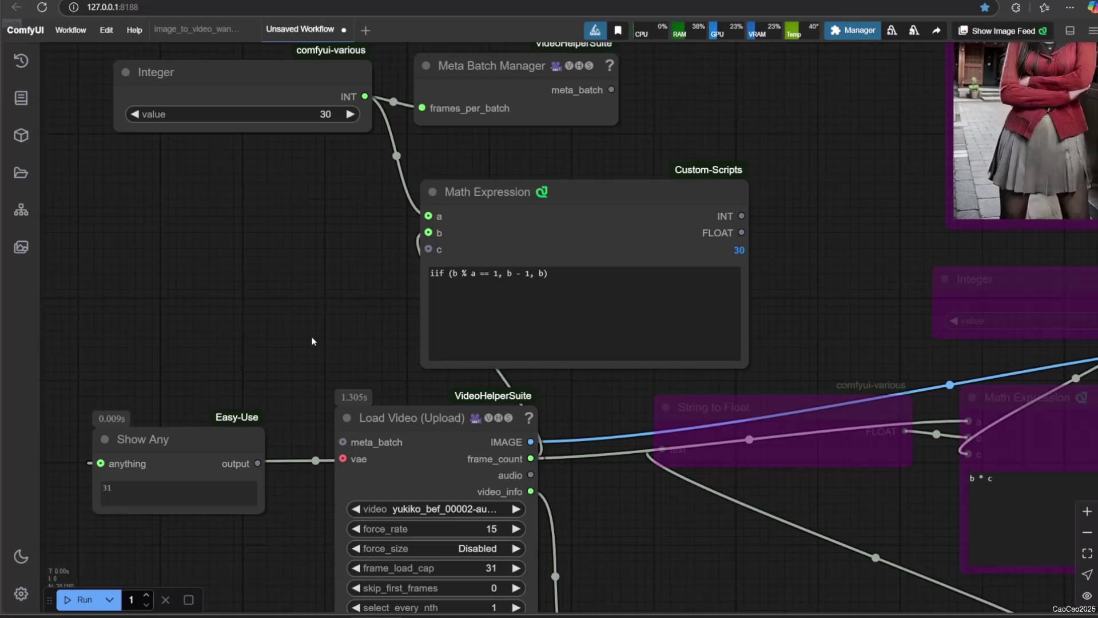
# Set the original Load Video's frame_load_cap to 0 and run the workflow again.
pyautogui.click(435, 568)
pyautogui.write('0')
pyautogui.press('Return')
pyautogui.click(80, 599)
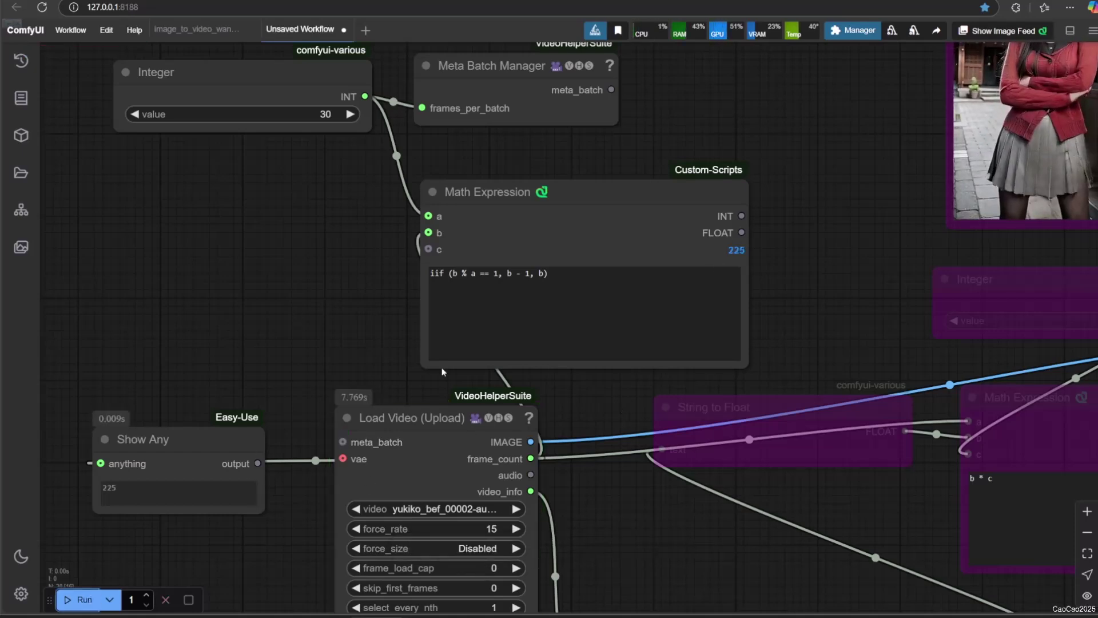
# Connect the conditional Math Expression's INT output to the original Load Video's frame_load_cap.
pyautogui.moveTo(741, 215); pyautogui.dragTo(434, 567)
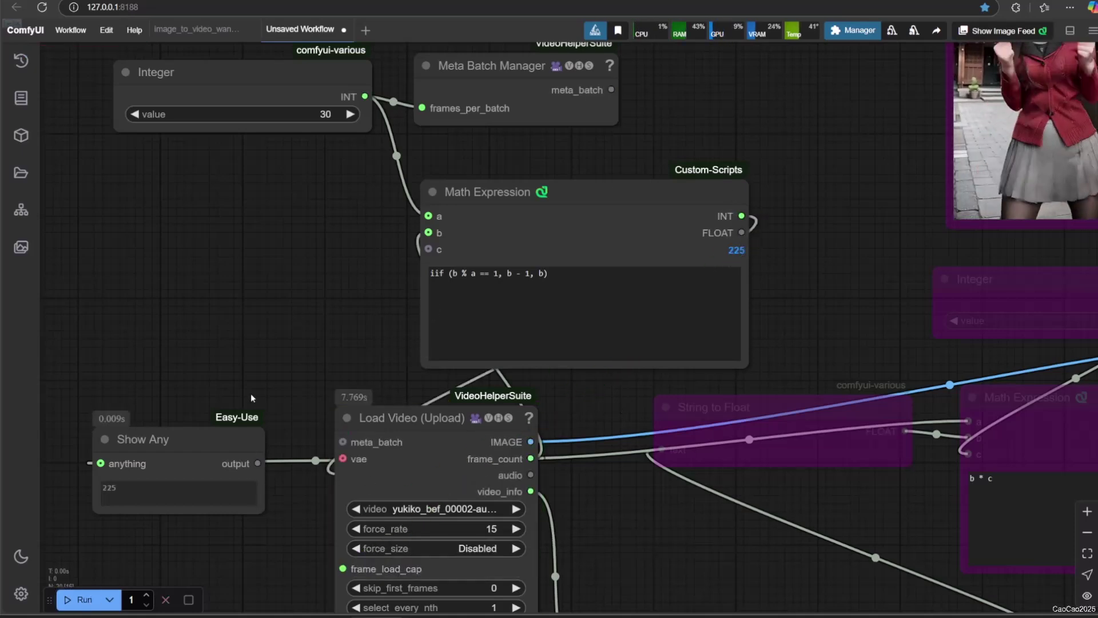
pyautogui.scroll(-3, 251, 395)
pyautogui.moveTo(250, 395); pyautogui.dragTo(262, 282)
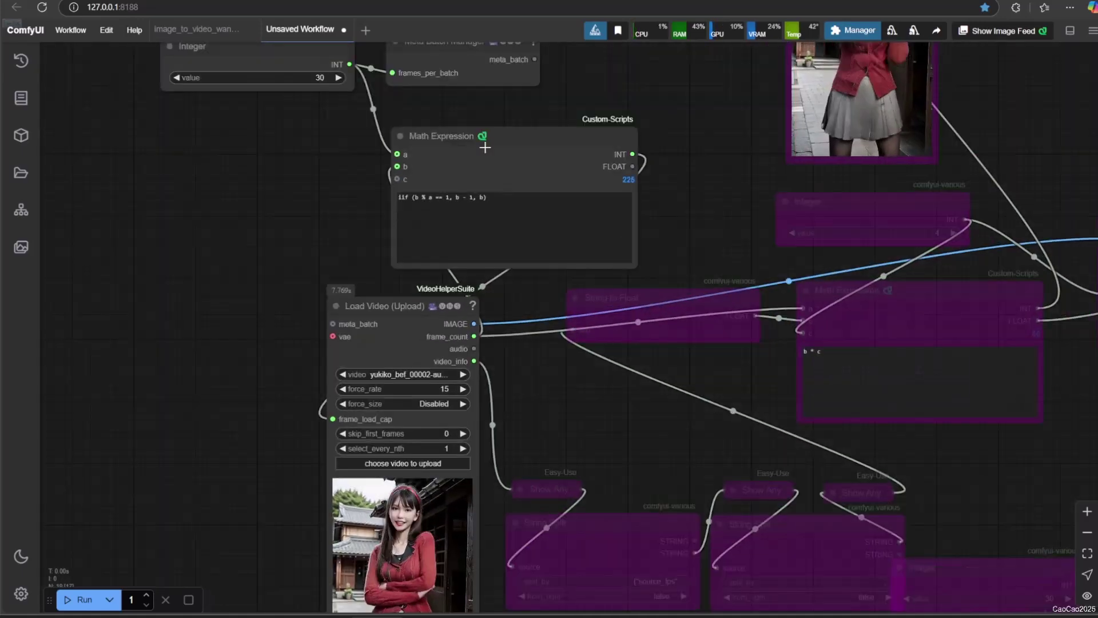
# Duplicate the conditional Math Expression above the Meta Batch Manager and connect the original's INT output to the copy's a input.
pyautogui.click(485, 147)
pyautogui.moveTo(221, 464); pyautogui.dragTo(253, 540)
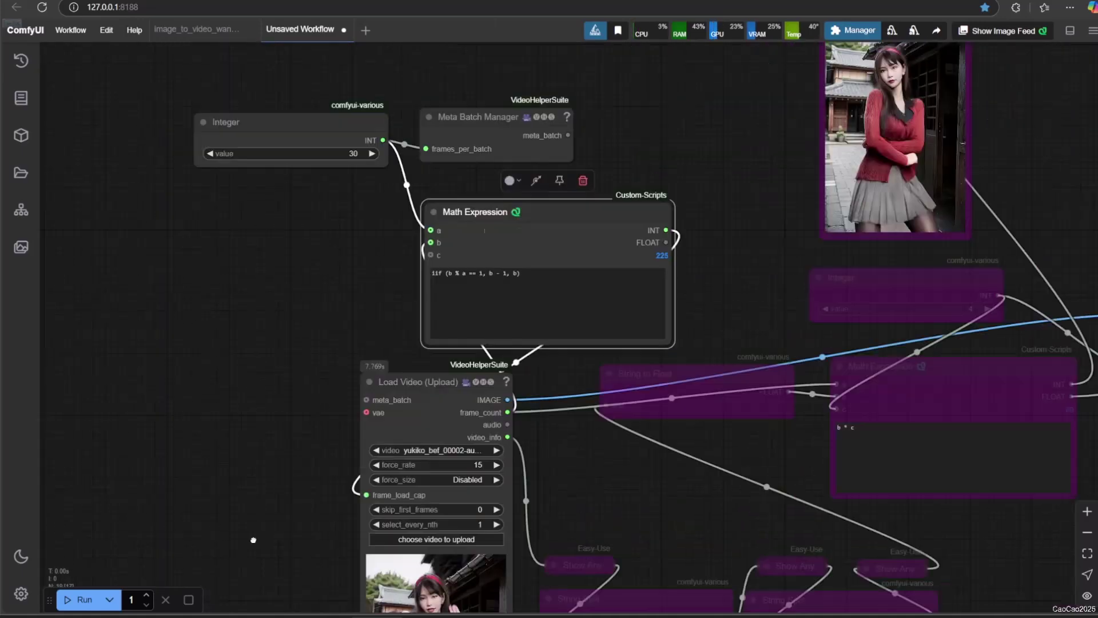
pyautogui.moveTo(646, 69); pyautogui.dragTo(541, 246)
pyautogui.hotkey('ctrl', 'v')
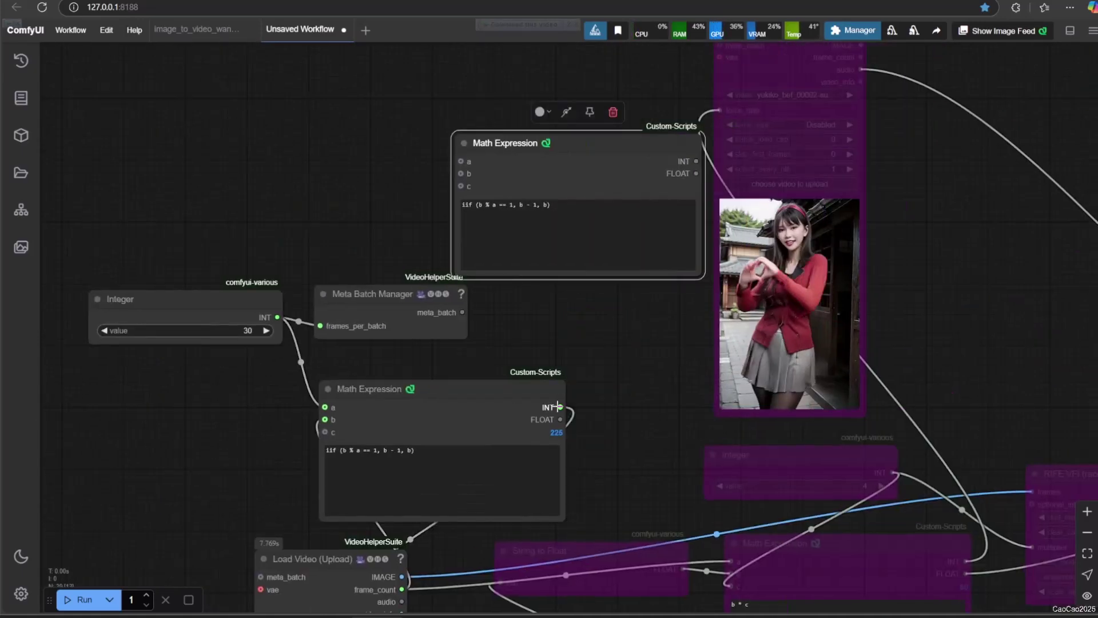
pyautogui.moveTo(560, 407); pyautogui.dragTo(460, 162)
# Remove the bypass from the Integer node with value 4 and connect its INT output to the copied Math Expression's b input.
pyautogui.moveTo(634, 366); pyautogui.dragTo(605, 396)
pyautogui.click(711, 326)
pyautogui.hotkey('ctrl', 'b')
pyautogui.moveTo(871, 473); pyautogui.dragTo(440, 174)
# Set the copied Math Expression to a * b and connect its INT output to the duplicated Load Video's frame_load_cap.
pyautogui.scroll(3, 590, 306)
pyautogui.moveTo(510, 170); pyautogui.dragTo(333, 196)
pyautogui.write('a * b')
pyautogui.moveTo(221, 200); pyautogui.dragTo(86, 353)
pyautogui.moveTo(455, 232); pyautogui.dragTo(396, 225)
pyautogui.moveTo(507, 258); pyautogui.dragTo(606, 236)
# Remove the bypass from the duplicated Load Video and RIFE VFI nodes.
pyautogui.scroll(-3, 515, 377)
pyautogui.moveTo(473, 548); pyautogui.dragTo(452, 385)
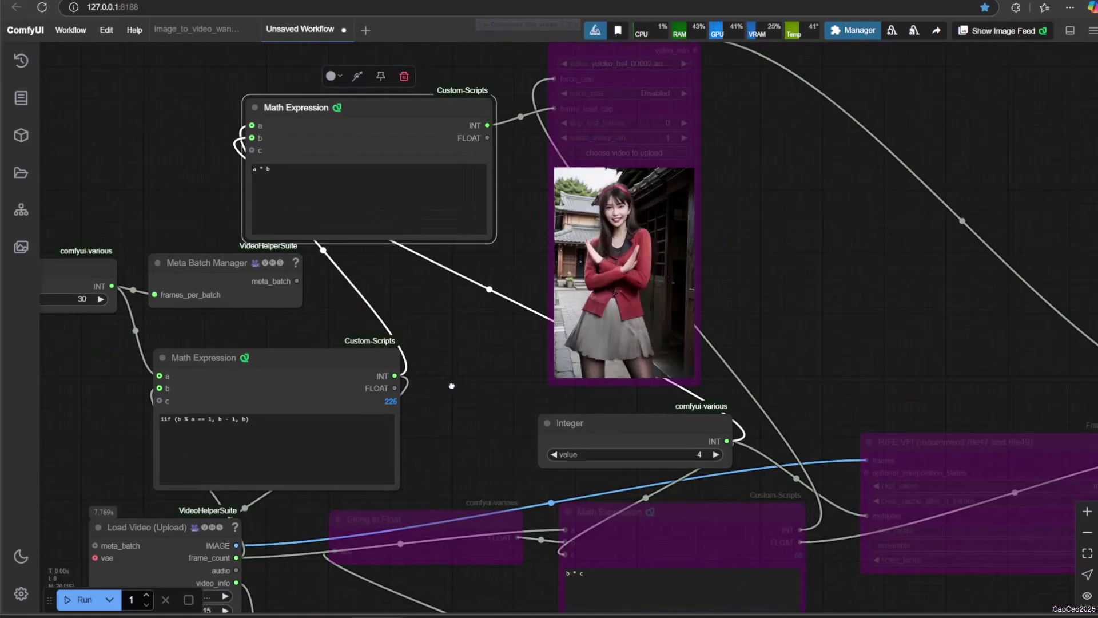
pyautogui.scroll(-3, 731, 258)
pyautogui.click(655, 62)
pyautogui.keyDown('ctrl'); pyautogui.click(884, 411); pyautogui.keyUp('ctrl')
pyautogui.hotkey('ctrl', 'b')
# Remove the bypass from String to Float, the b * c Math Expression and the remaining bypassed nodes.
pyautogui.click(721, 451)
pyautogui.keyDown('ctrl'); pyautogui.click(518, 456); pyautogui.keyUp('ctrl')
pyautogui.hotkey('ctrl', 'b')
pyautogui.moveTo(514, 502); pyautogui.dragTo(503, 440)
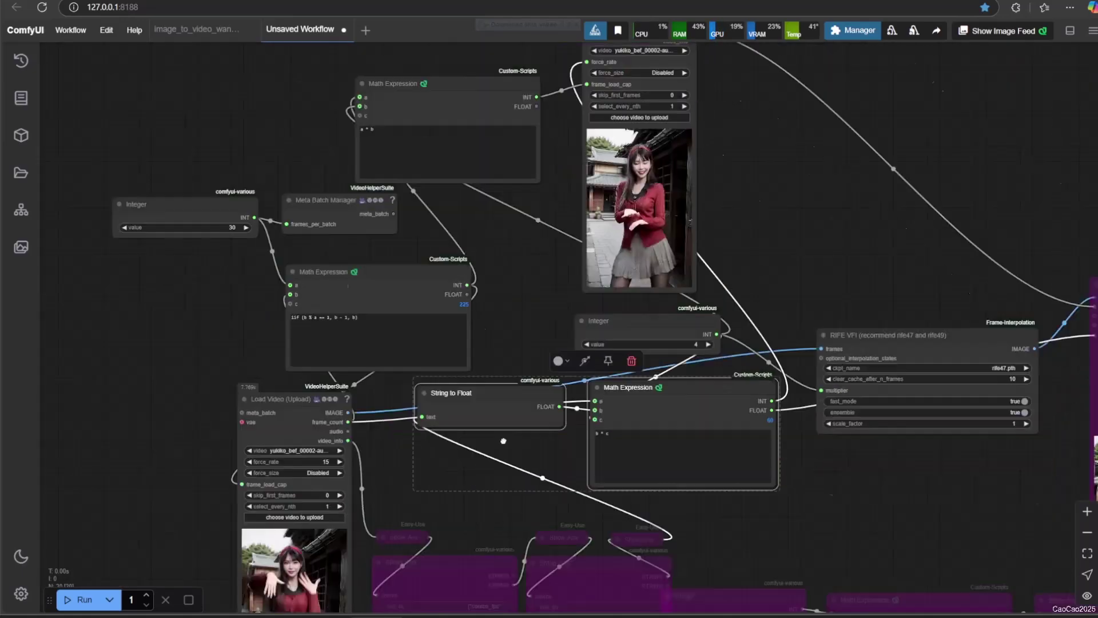
pyautogui.scroll(-5, 465, 558)
pyautogui.scroll(6, 465, 557)
pyautogui.click(585, 348)
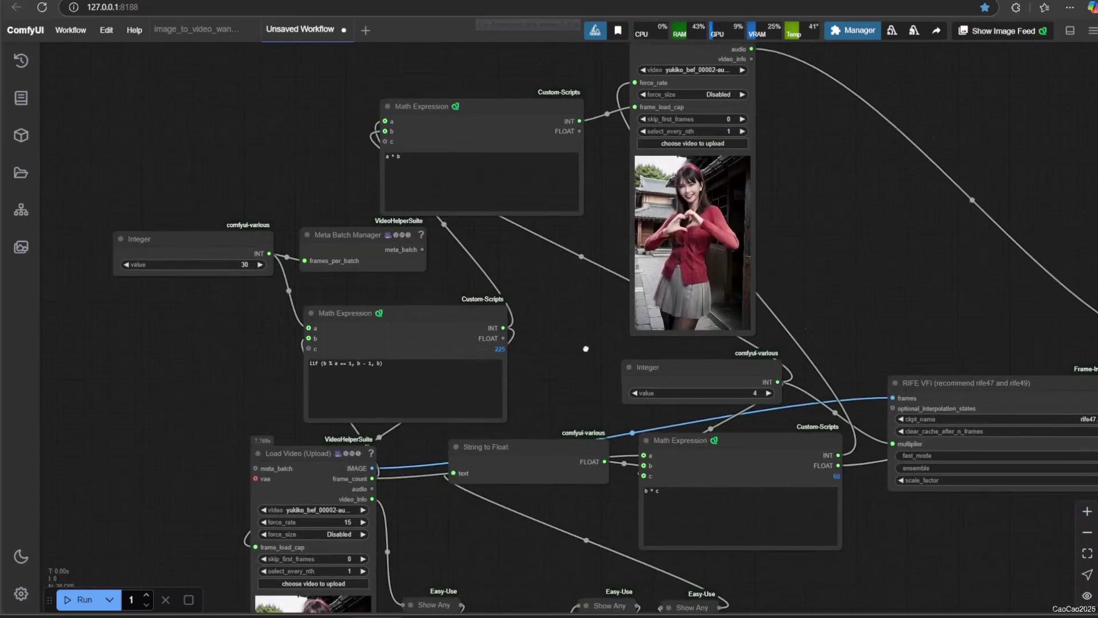
# Connect Meta Batch Manager's meta_batch output to the meta_batch inputs of both Load Video nodes.
pyautogui.moveTo(396, 224); pyautogui.dragTo(448, 361)
pyautogui.moveTo(485, 379); pyautogui.dragTo(542, 339)
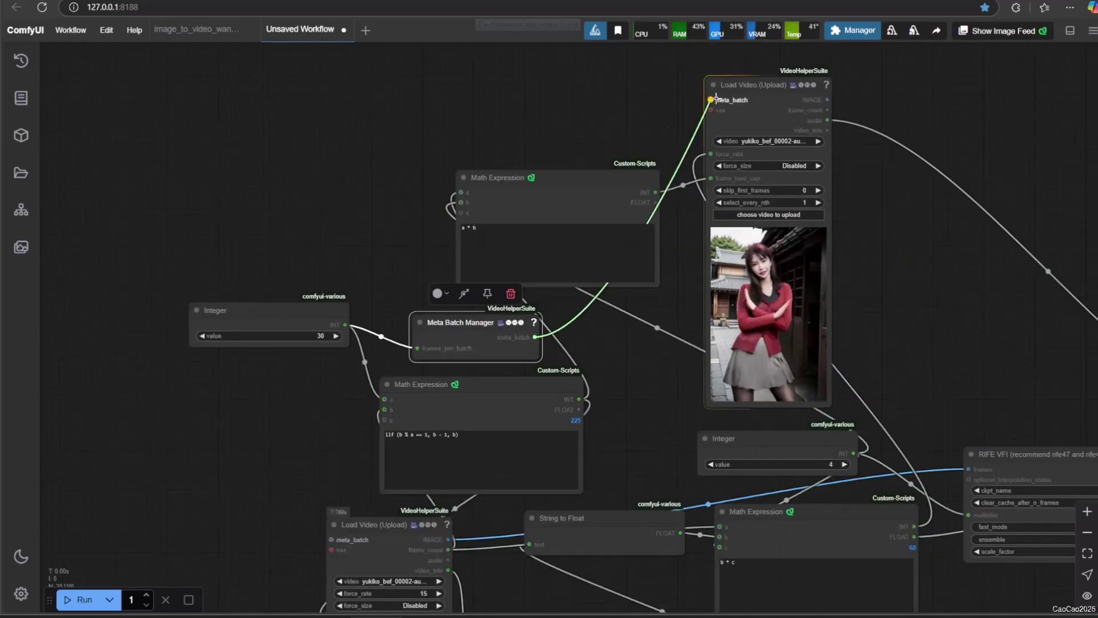
pyautogui.moveTo(716, 98); pyautogui.dragTo(714, 100)
pyautogui.moveTo(646, 364); pyautogui.dragTo(654, 238)
pyautogui.moveTo(543, 211); pyautogui.dragTo(340, 414)
# Connect Meta Batch Manager's meta_batch output to Video Combine's meta_batch input.
pyautogui.moveTo(676, 540); pyautogui.dragTo(315, 476)
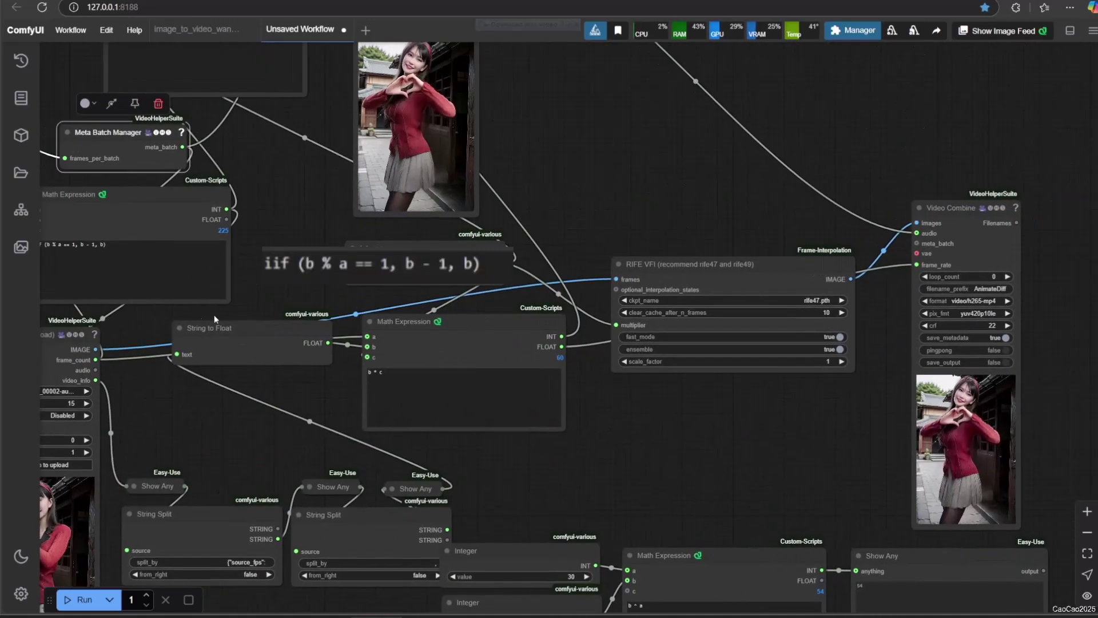
pyautogui.moveTo(472, 400); pyautogui.dragTo(485, 454)
pyautogui.moveTo(195, 199); pyautogui.dragTo(928, 296)
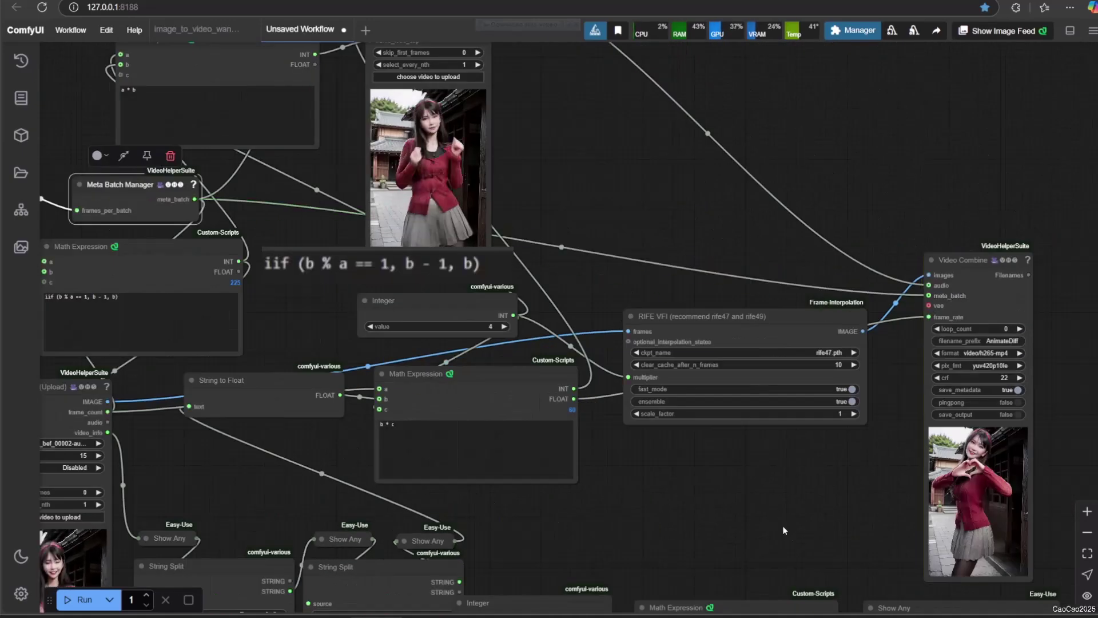
# Try to run the batch workflow.
pyautogui.moveTo(636, 526); pyautogui.dragTo(805, 497)
pyautogui.scroll(-1, 814, 490)
pyautogui.click(83, 599)
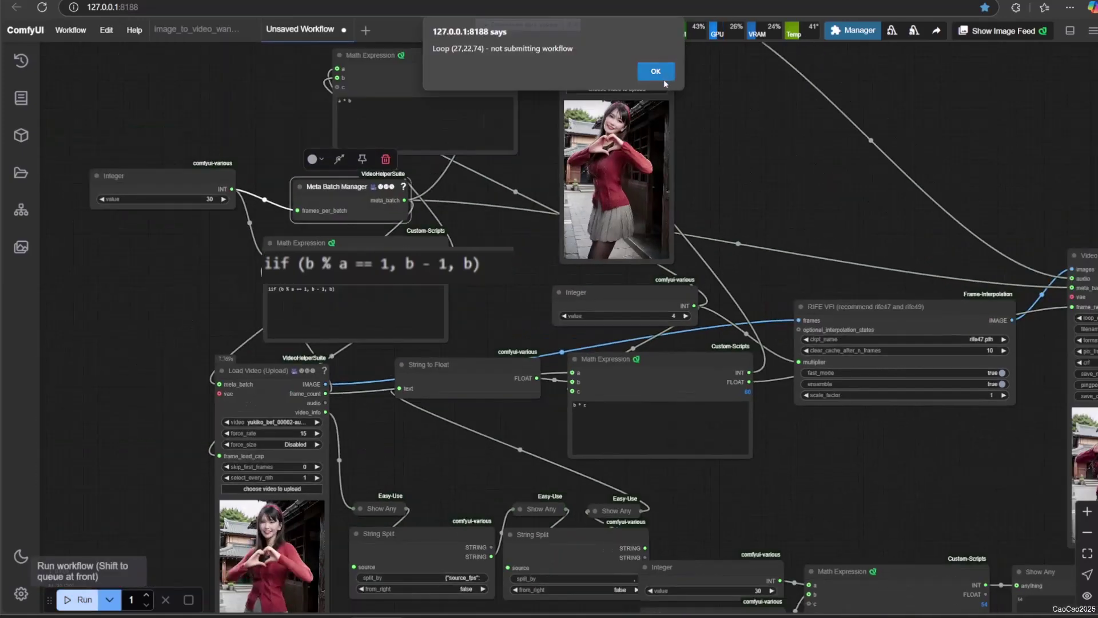
pyautogui.click(655, 73)
# Delete the link from Meta Batch Manager to the original Load Video's meta_batch, shifting the conditional Math Expression to expose it.
pyautogui.scroll(4, 647, 232)
pyautogui.moveTo(434, 308); pyautogui.dragTo(738, 308)
pyautogui.scroll(-2, 285, 363)
pyautogui.moveTo(442, 271); pyautogui.dragTo(470, 275)
pyautogui.click(421, 326)
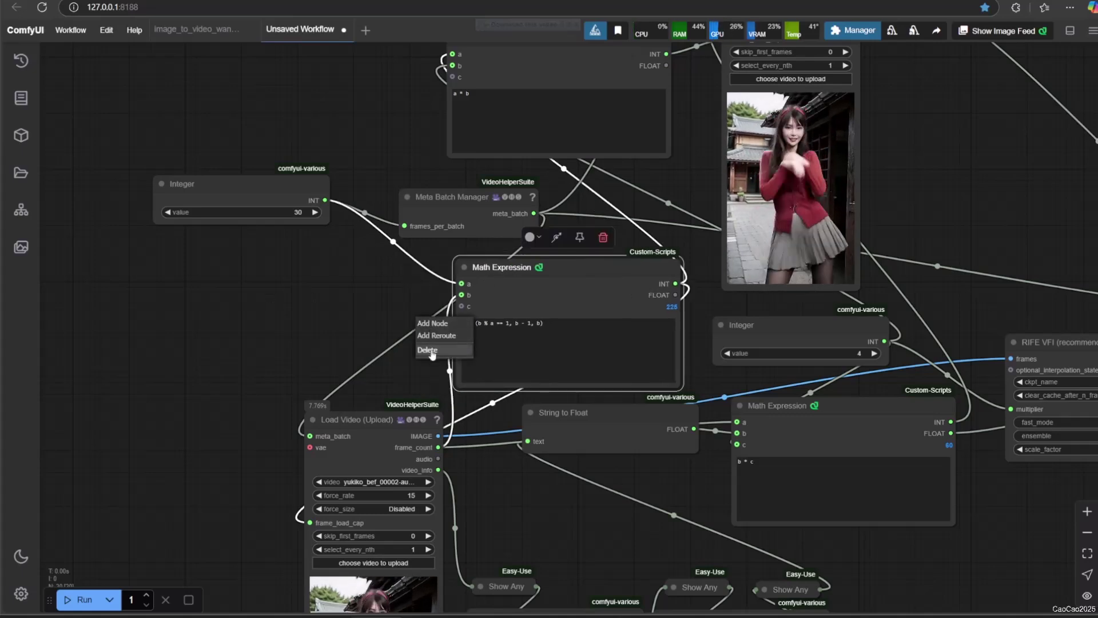
pyautogui.click(433, 353)
# Duplicate the original Load Video node beside it and connect the copy's frame_count to the conditional Math Expression's b input.
pyautogui.moveTo(312, 340)
pyautogui.mouseDown()
pyautogui.moveTo(308, 328)
pyautogui.moveTo(292, 345)
pyautogui.mouseUp()
pyautogui.moveTo(457, 273); pyautogui.dragTo(483, 275)
pyautogui.keyDown('alt'); pyautogui.moveTo(361, 422); pyautogui.dragTo(216, 381); pyautogui.keyUp('alt')
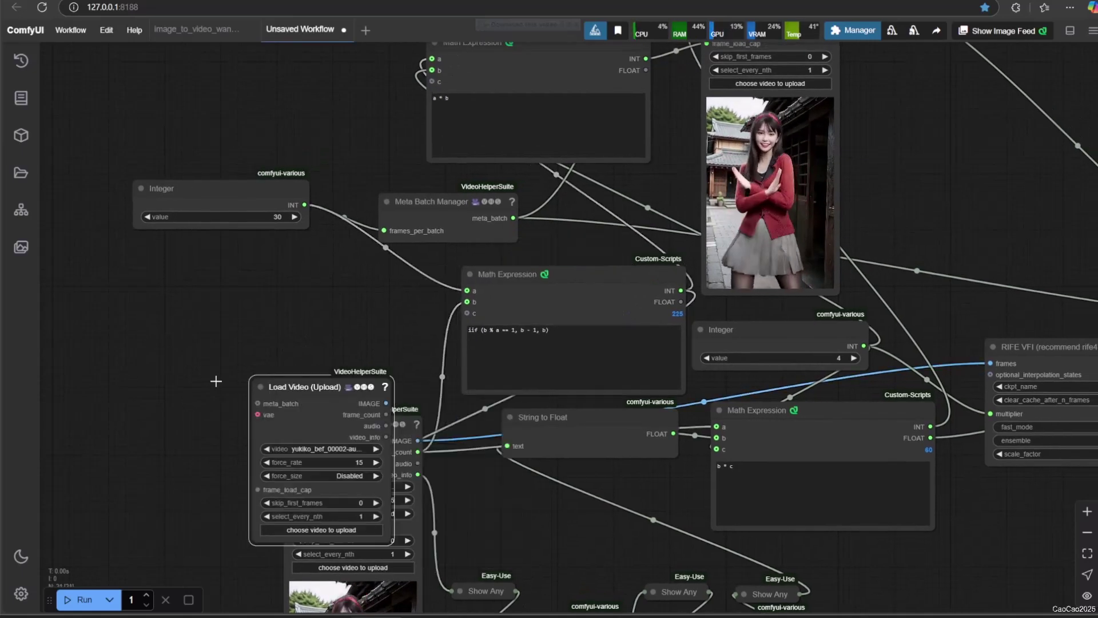
pyautogui.moveTo(303, 387); pyautogui.dragTo(132, 349)
pyautogui.moveTo(215, 377); pyautogui.dragTo(466, 302)
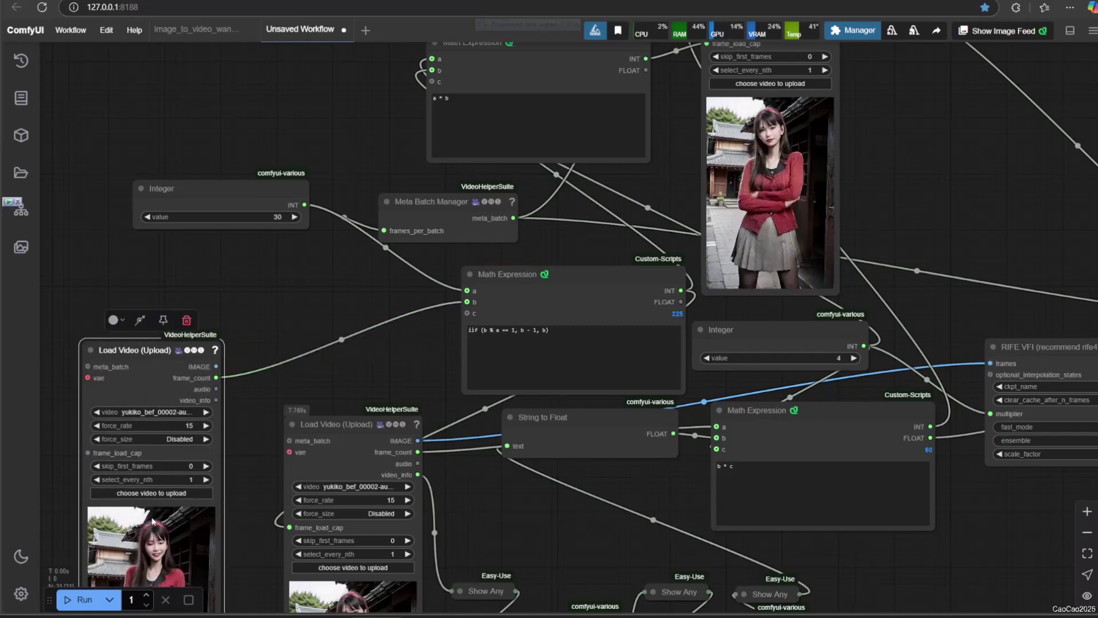
pyautogui.moveTo(305, 453); pyautogui.dragTo(437, 364)
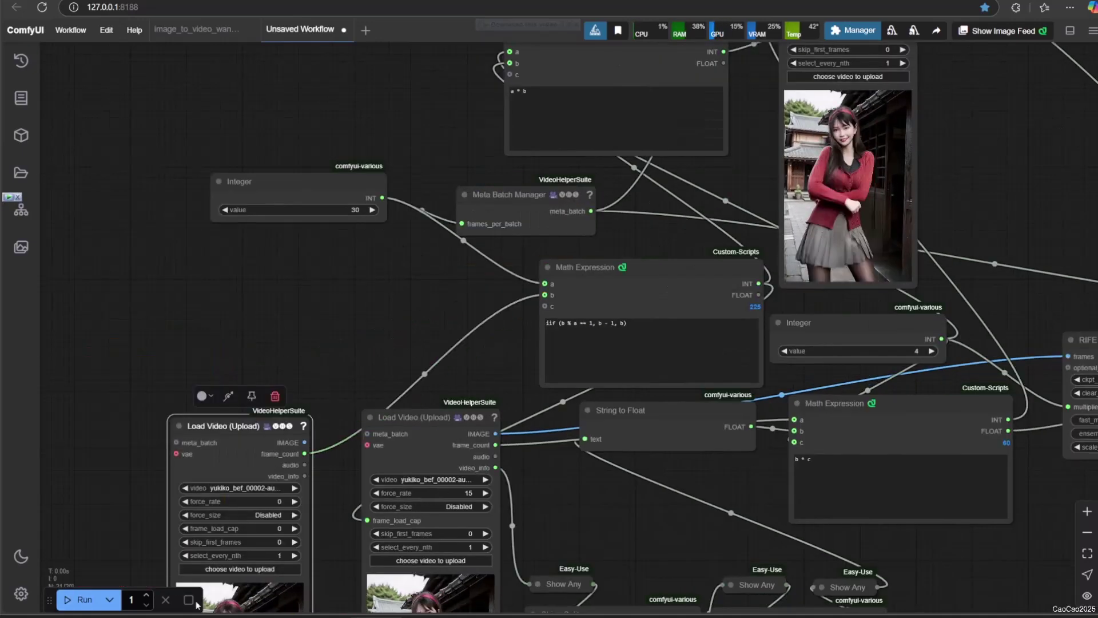
# Cancel the current workflow run and inspect the rendered video in the Video Combine node.
pyautogui.click(384, 315)
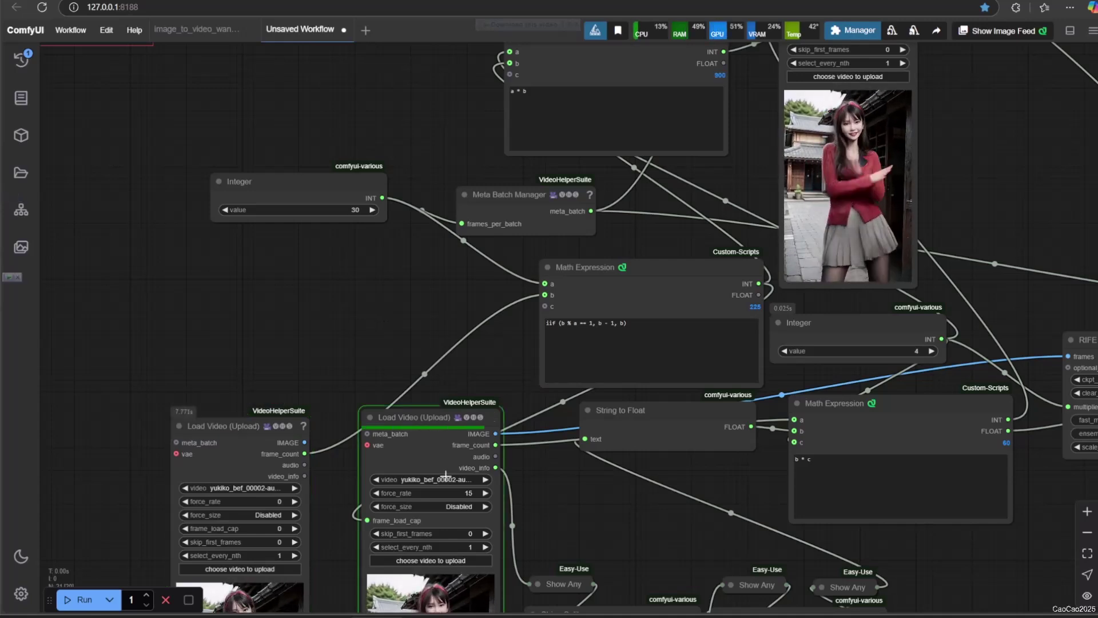
pyautogui.click(166, 599)
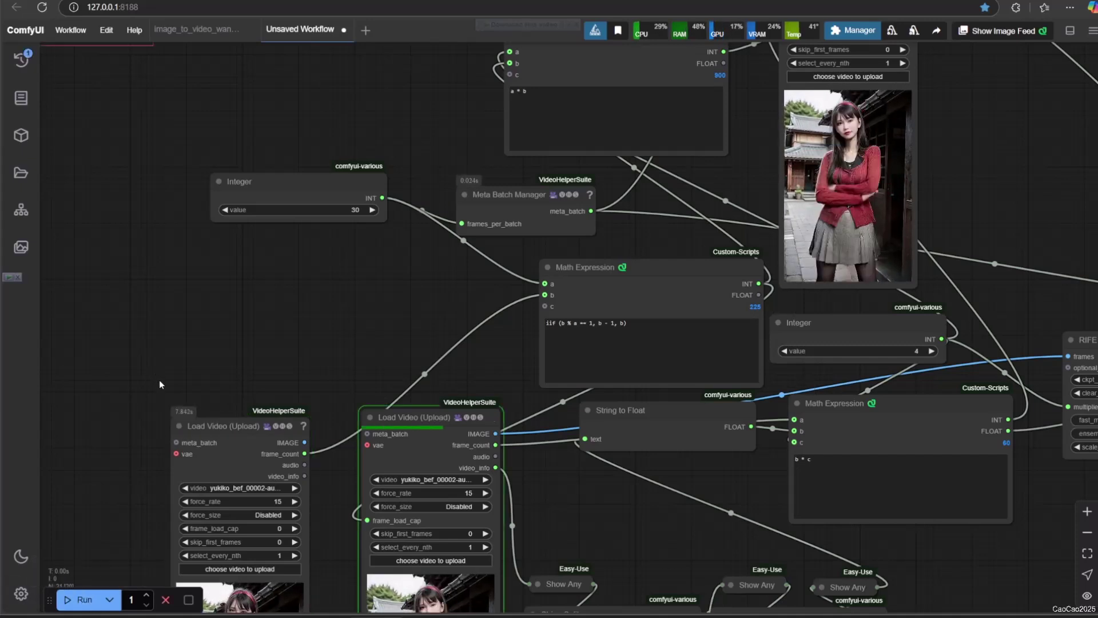
pyautogui.moveTo(1018, 186); pyautogui.dragTo(506, 103)
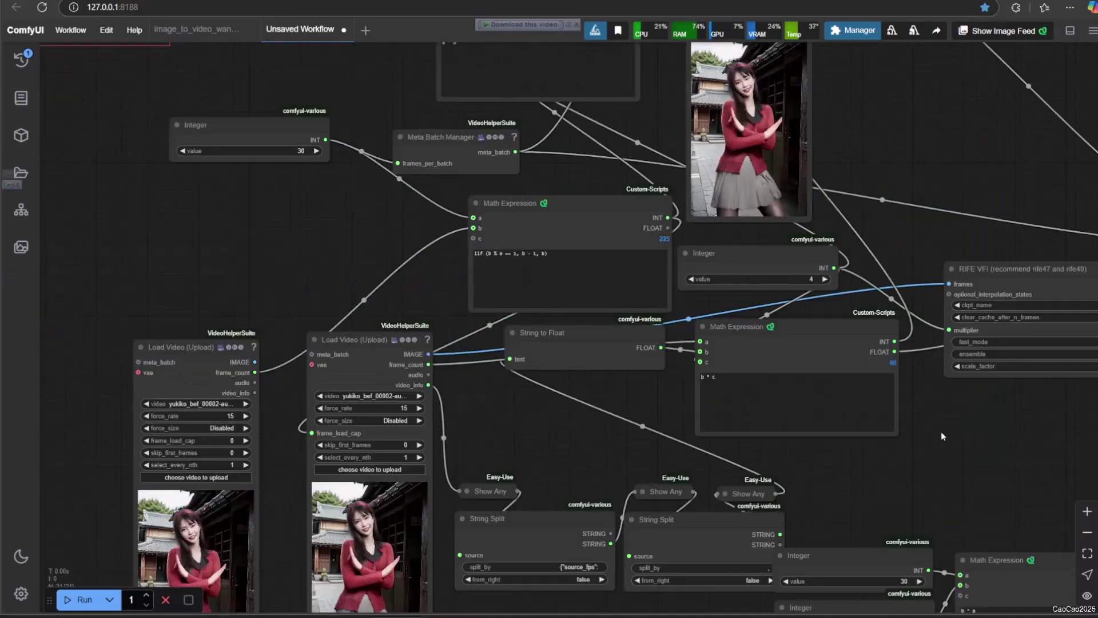
pyautogui.moveTo(1049, 446); pyautogui.dragTo(653, 450)
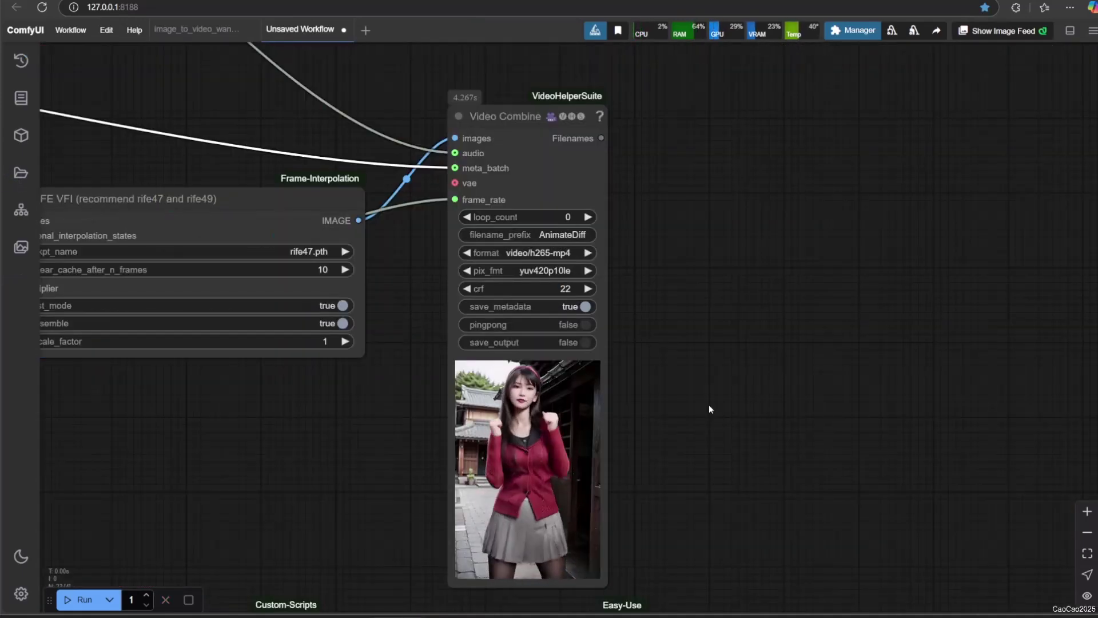